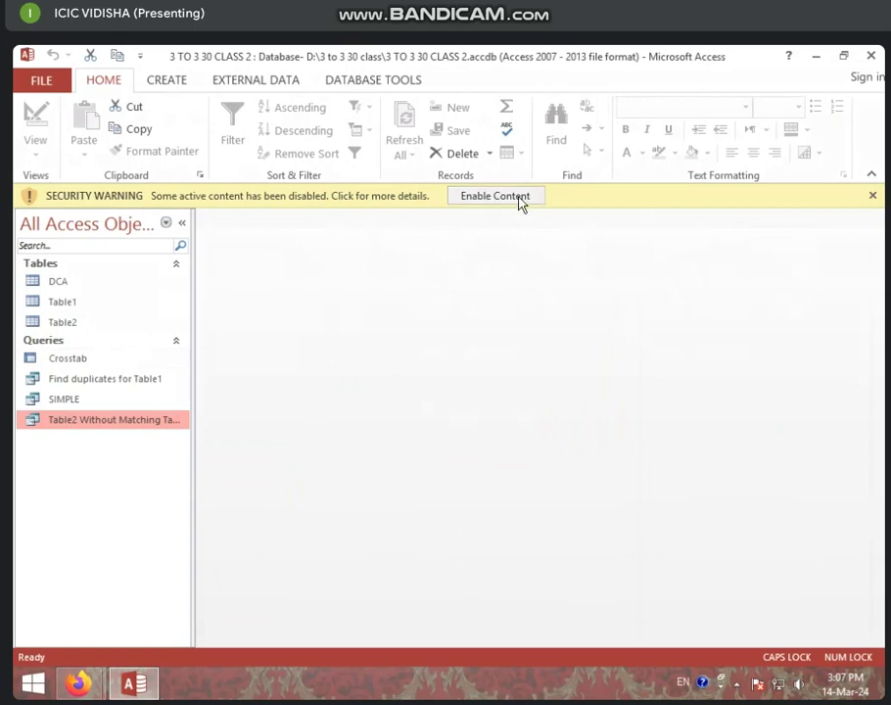
# Step: Enable the database's blocked active content
pyautogui.click(473, 201)
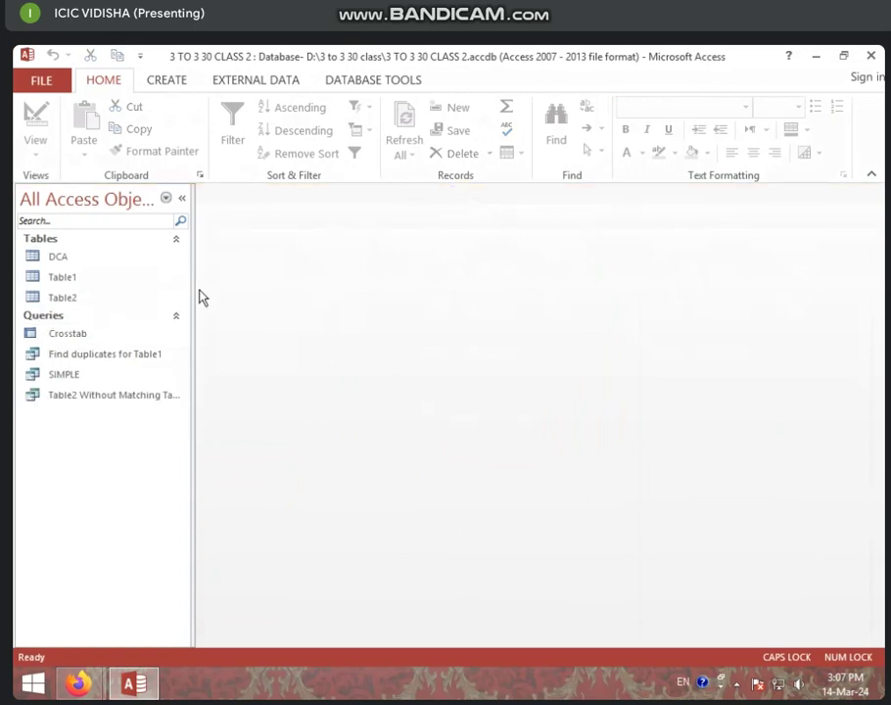
pyautogui.click(160, 88)
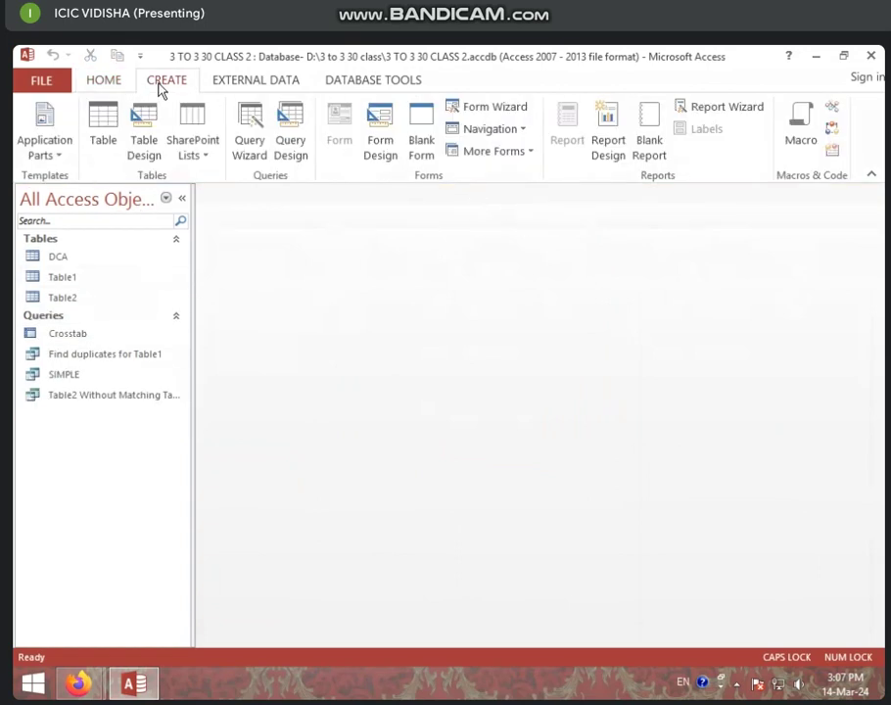
pyautogui.click(116, 91)
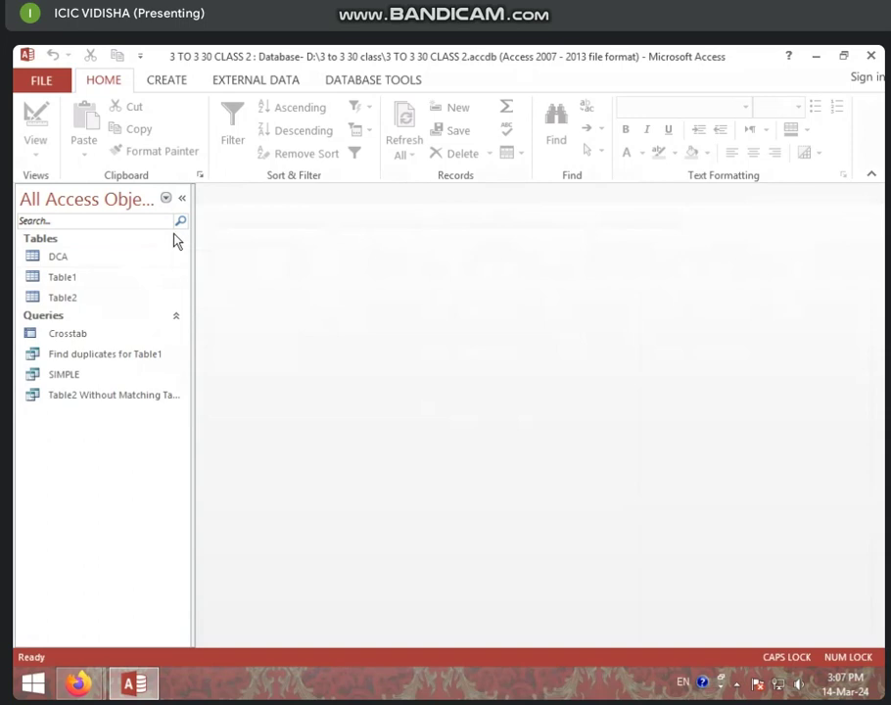
# Step: Open the tables Table1, DCA and Table2 in datasheet view
pyautogui.doubleClick(82, 281)
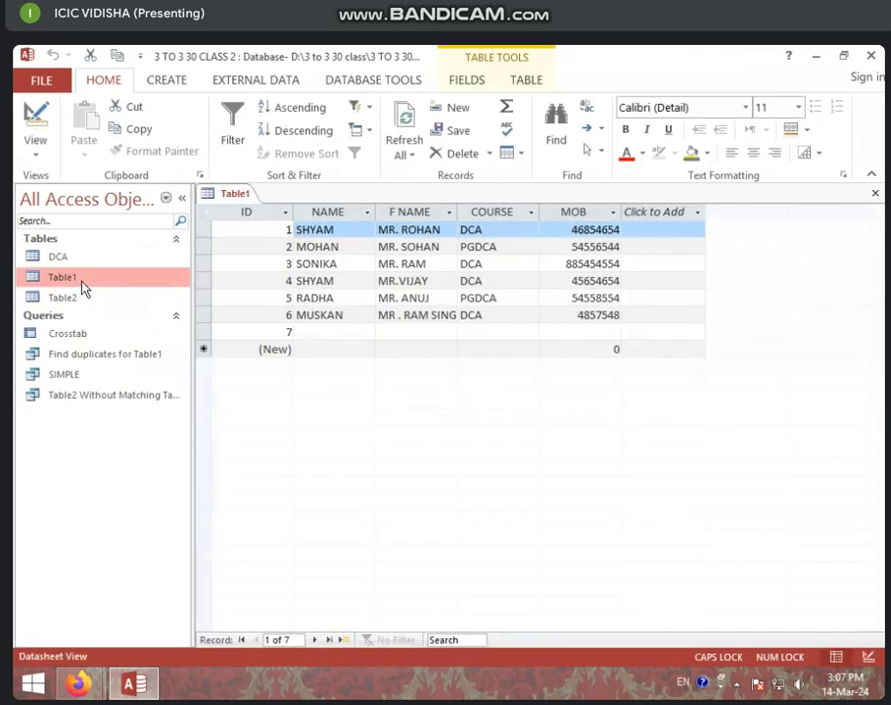
pyautogui.doubleClick(104, 259)
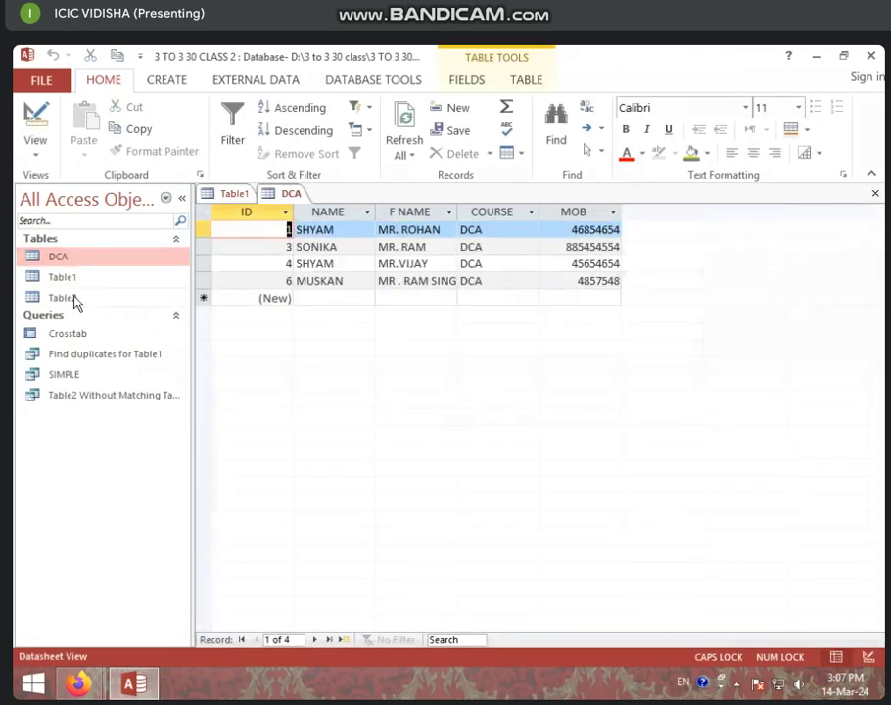
pyautogui.doubleClick(76, 299)
pyautogui.click(272, 277)
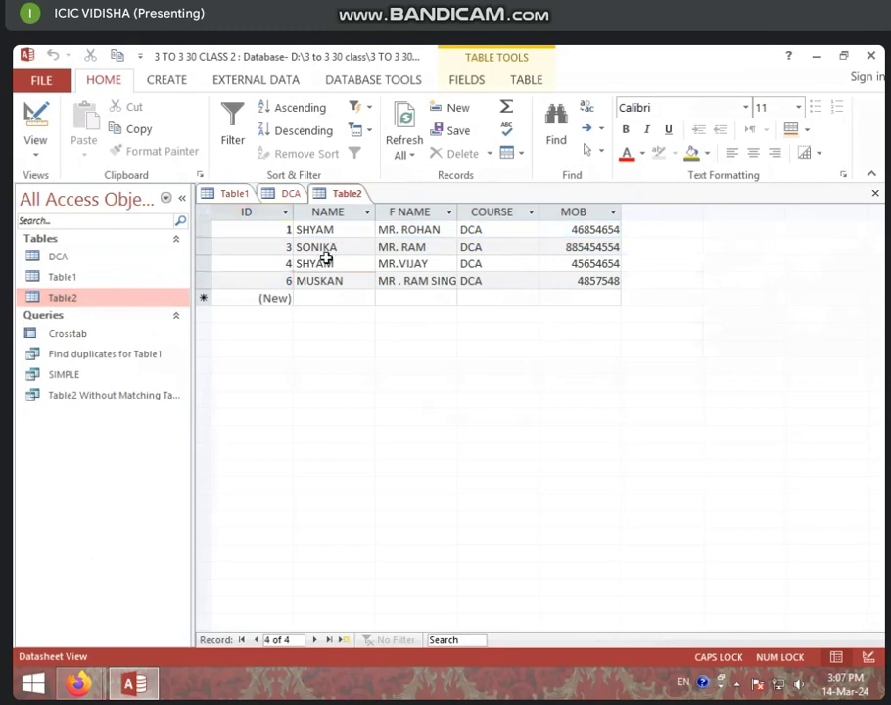
pyautogui.click(328, 263)
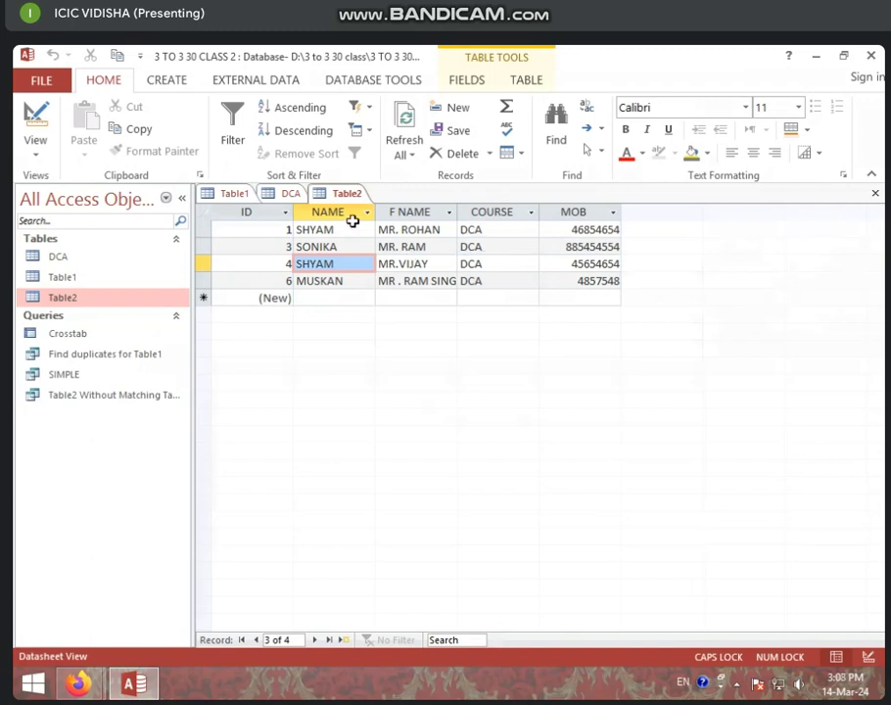
pyautogui.click(519, 155)
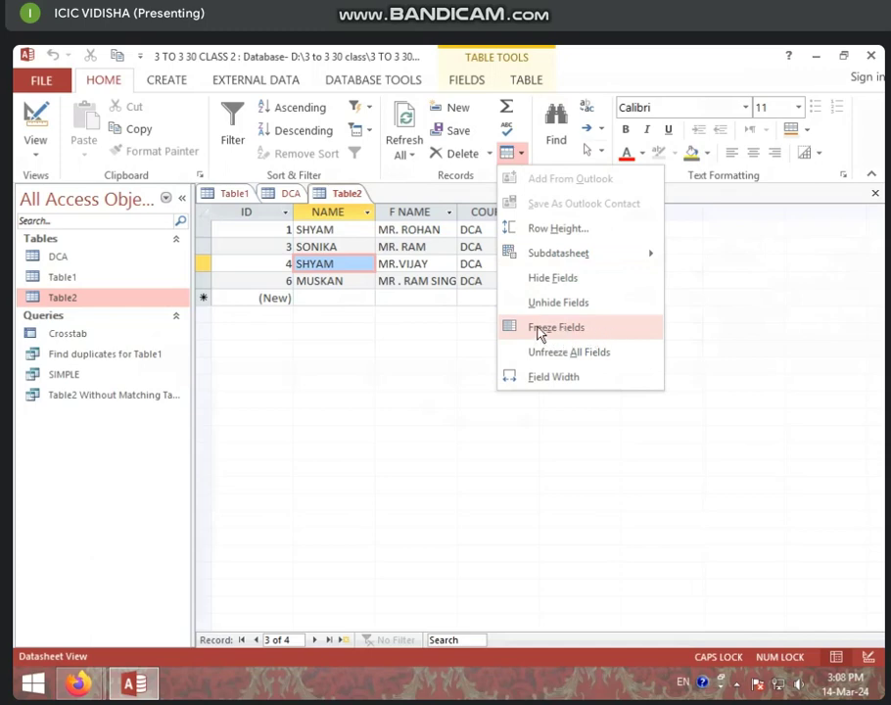
pyautogui.click(250, 250)
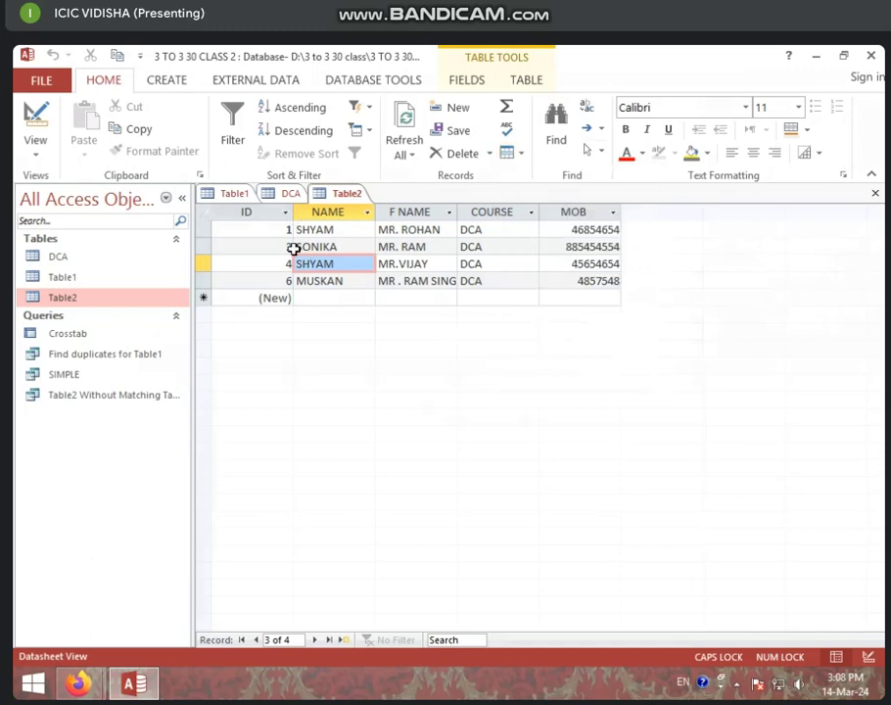
pyautogui.click(599, 229)
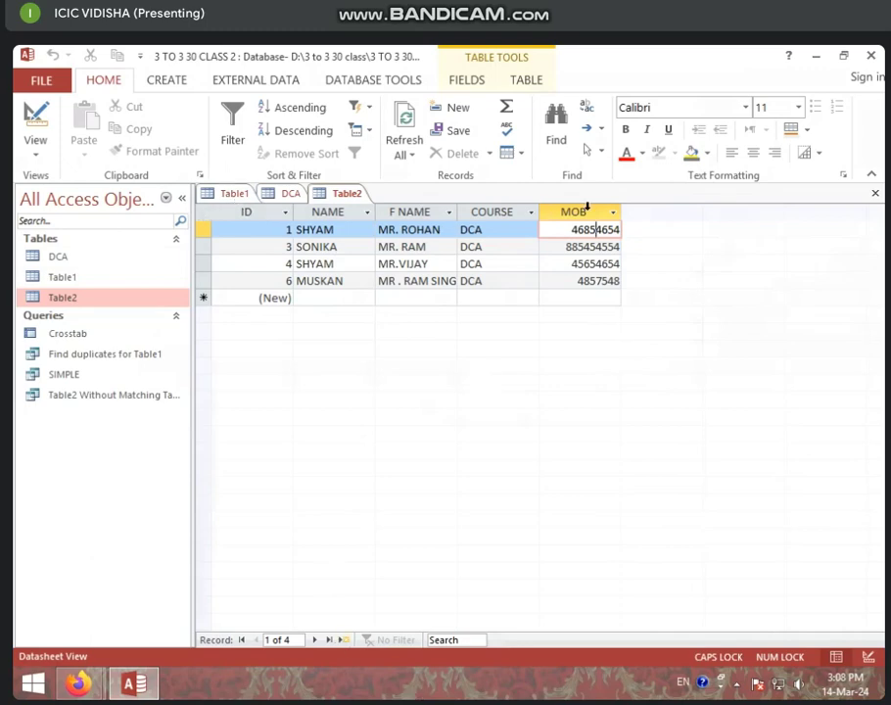
pyautogui.click(235, 230)
pyautogui.doubleClick(324, 247)
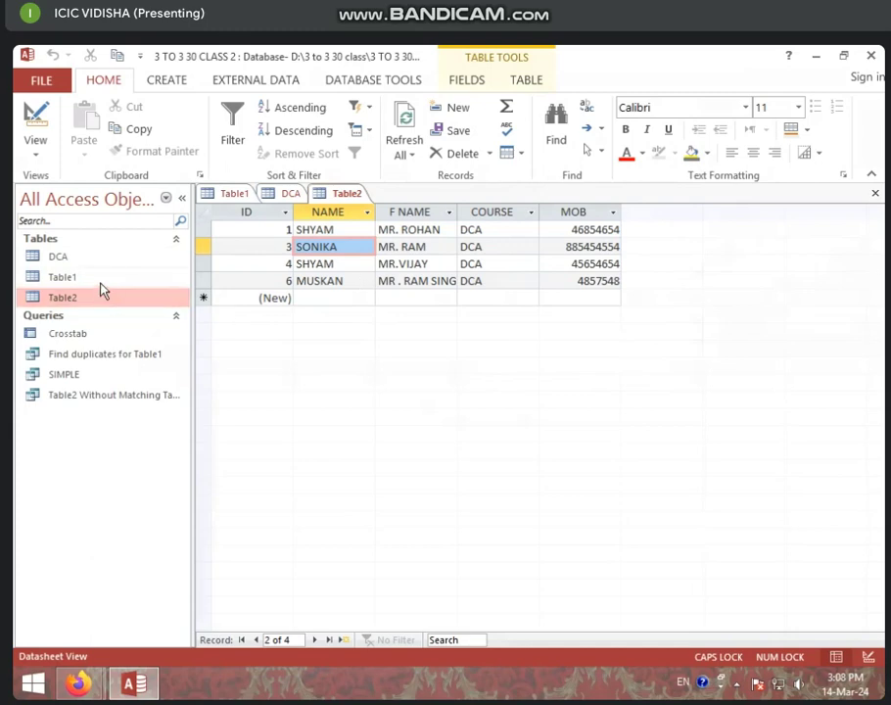
# Step: Switch to Table1 and add a Short Text field named ADHAR after the MOB field
pyautogui.doubleClick(63, 277)
pyautogui.click(662, 231)
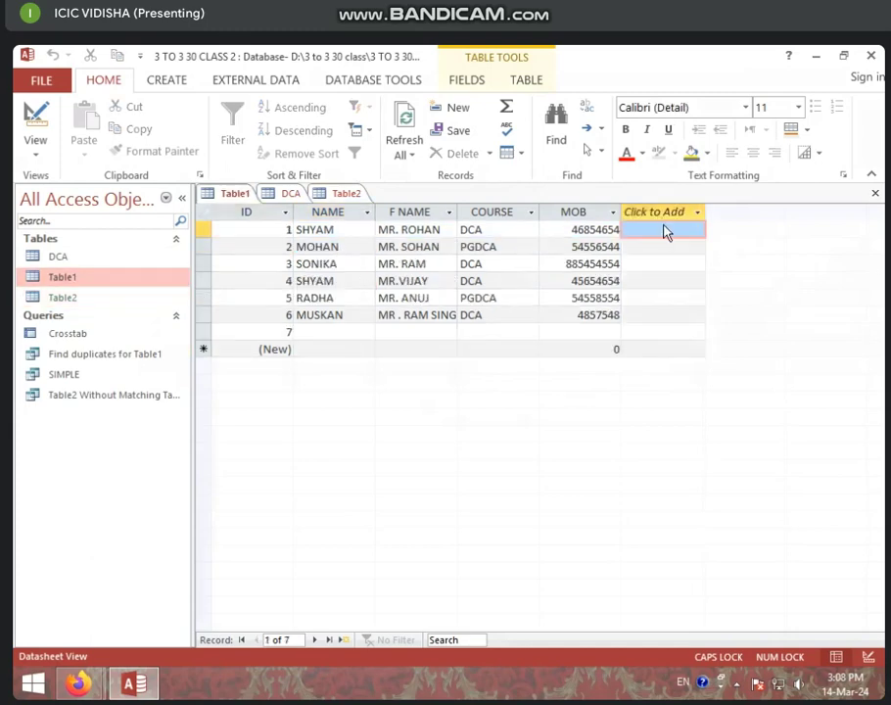
pyautogui.click(700, 213)
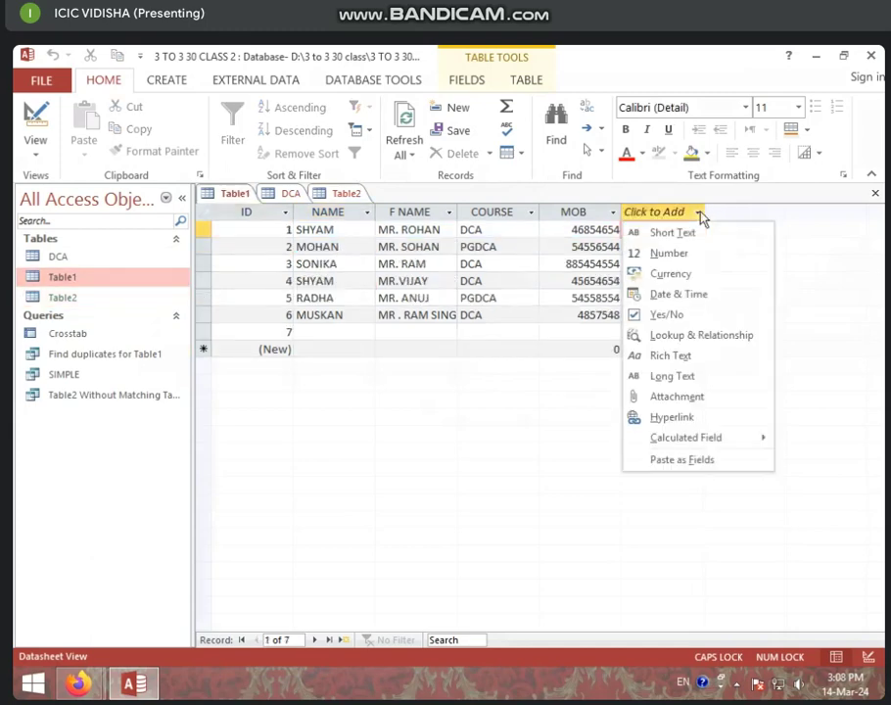
pyautogui.click(698, 232)
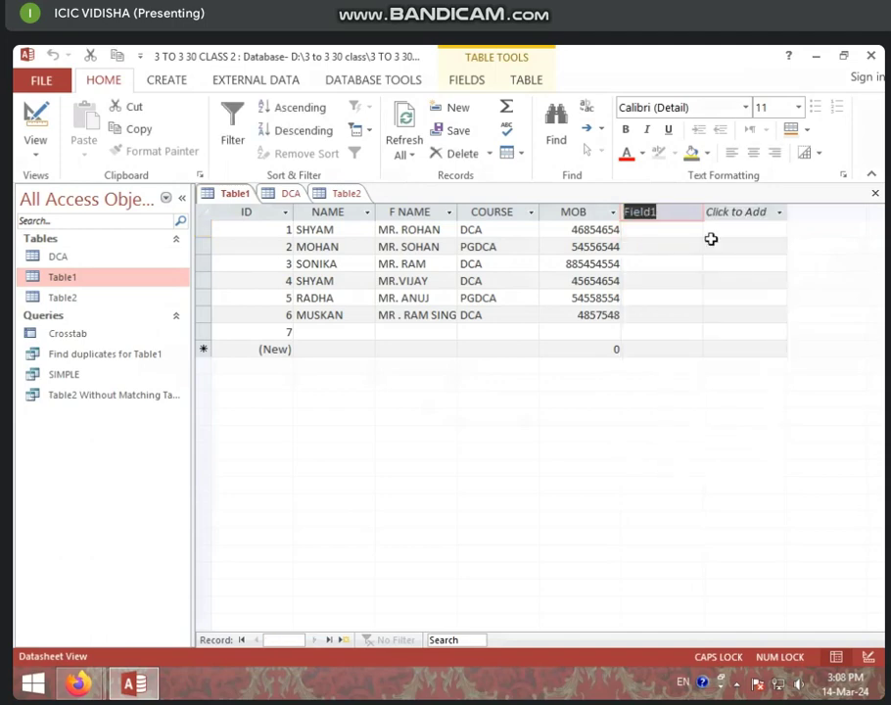
pyautogui.write('ADHA')
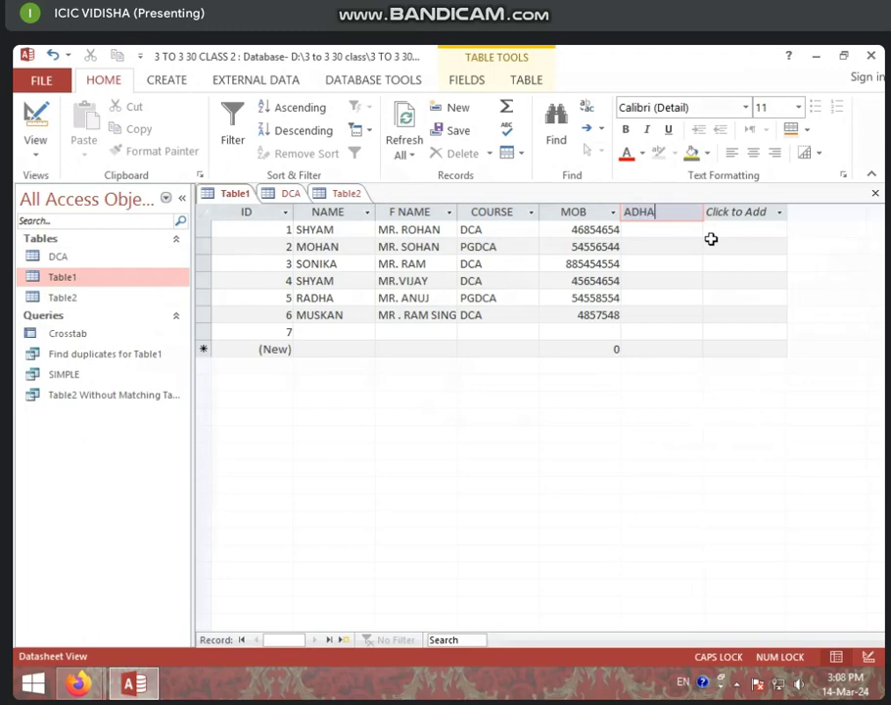
pyautogui.write('R')
pyautogui.press('Return')
# Step: Add a Number field named ADHAR NO after the ADHAR field in Table1
pyautogui.click(773, 223)
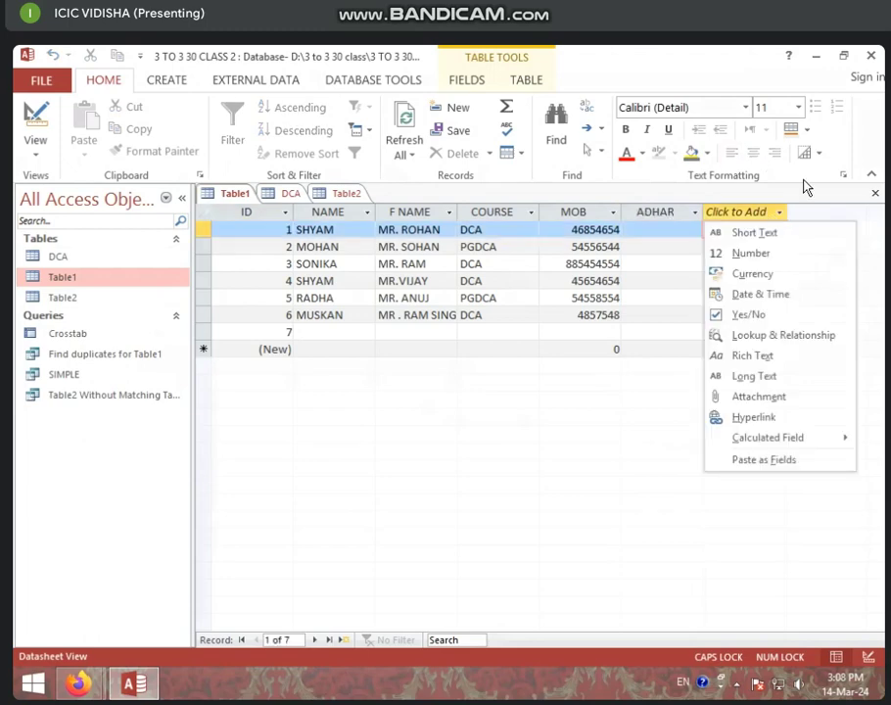
pyautogui.click(737, 255)
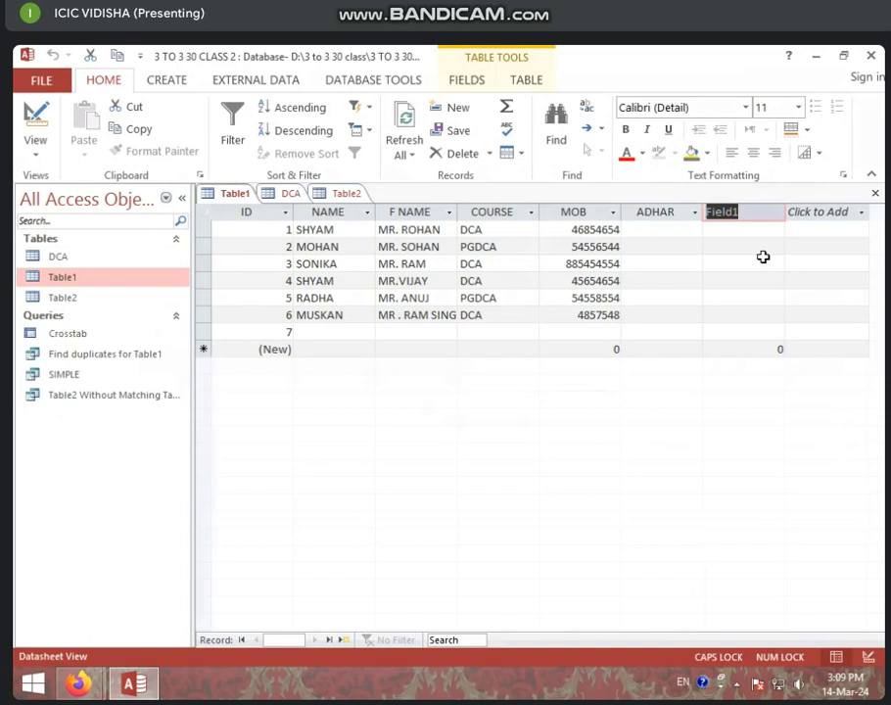
pyautogui.write('A')
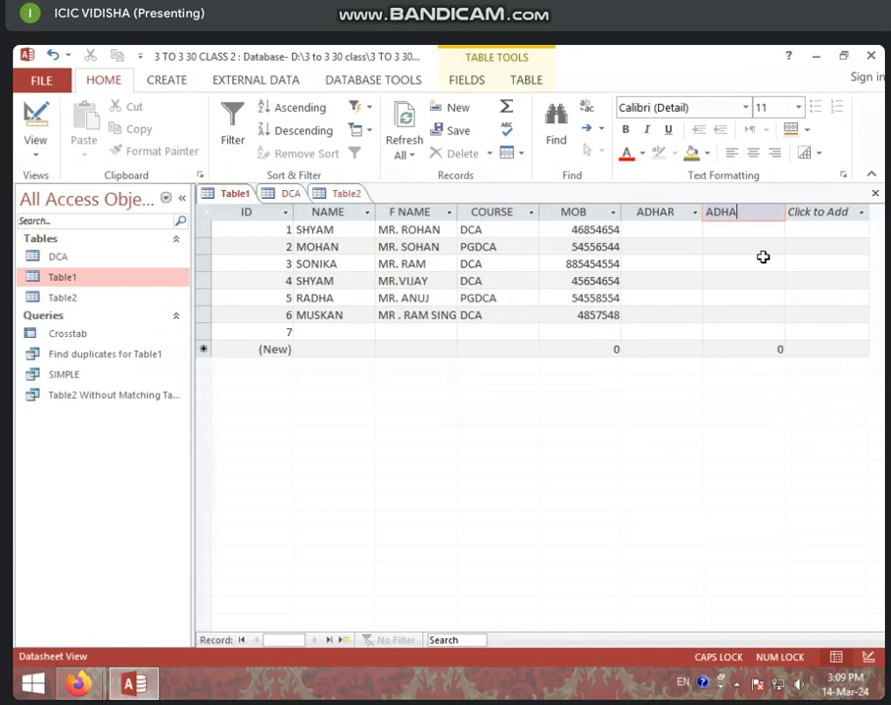
pyautogui.write('R NO')
pyautogui.press('Return')
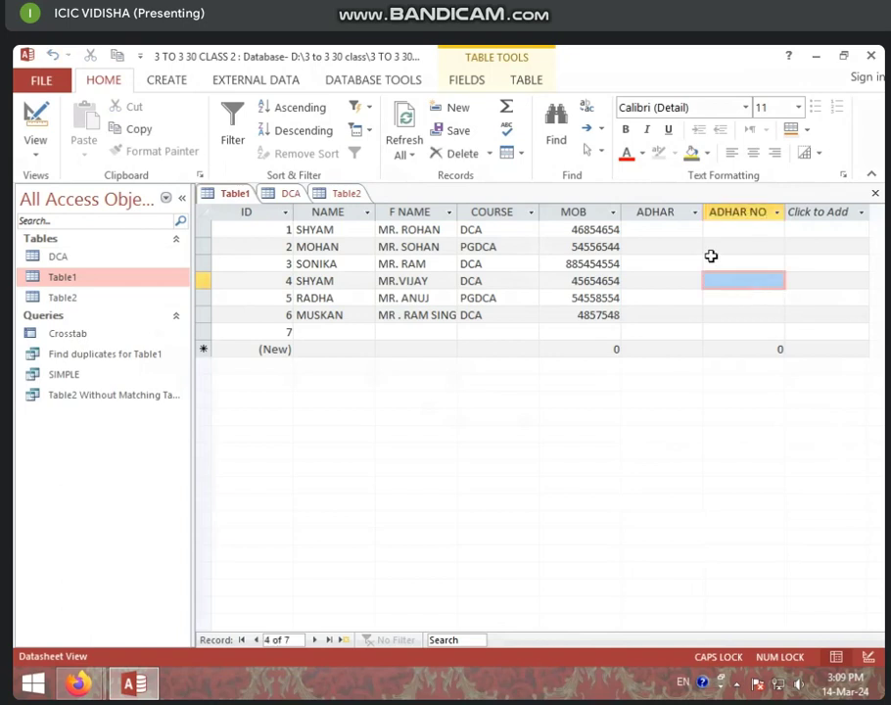
# Step: In the record with ID 1, enter YES in the ADHAR field and fill in the student's ID number under ADHAR NO
pyautogui.click(670, 233)
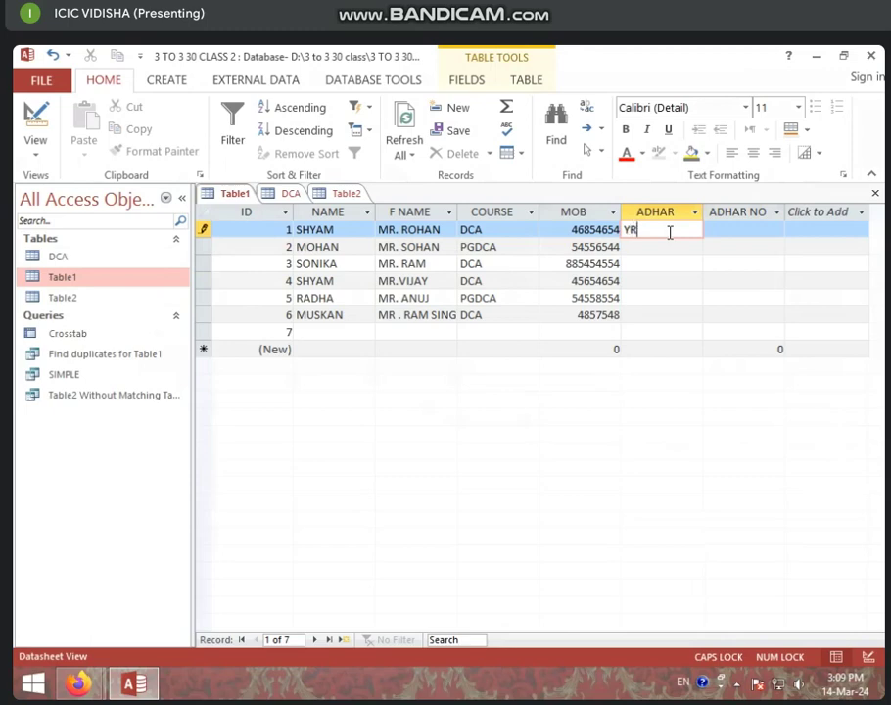
pyautogui.click(746, 232)
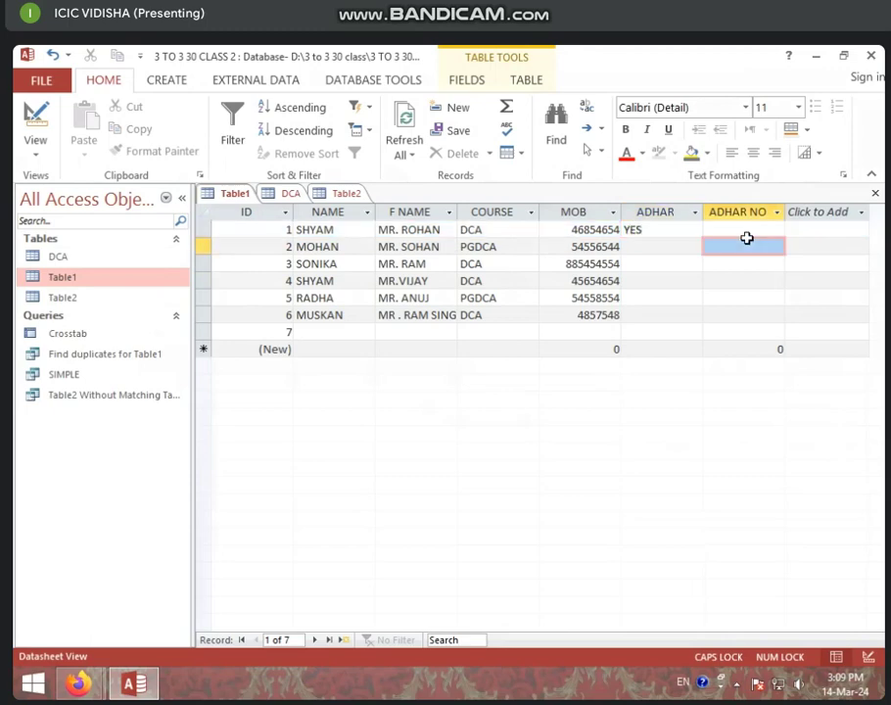
pyautogui.write('564')
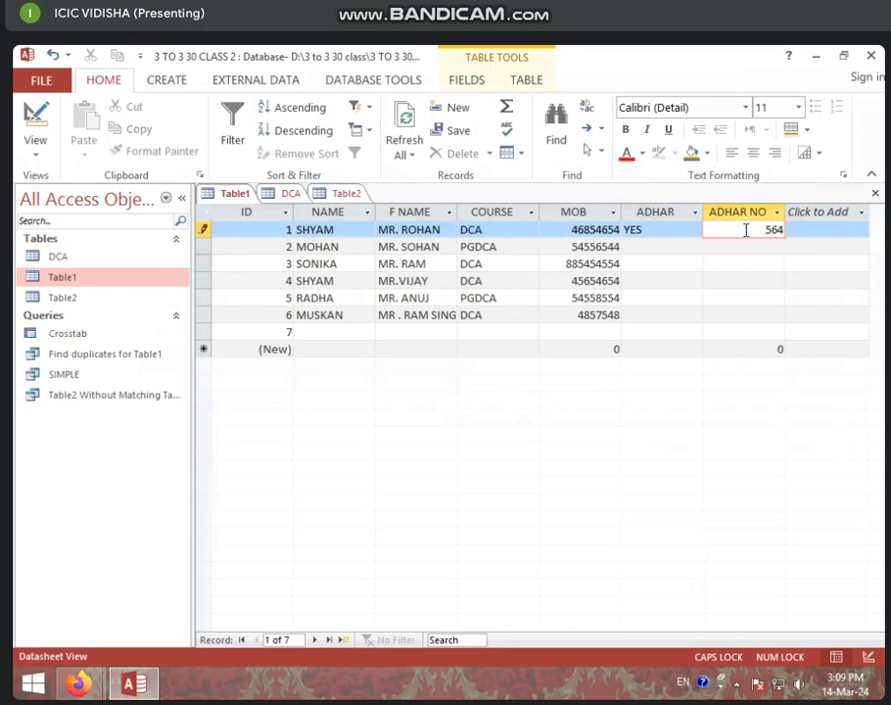
pyautogui.write('564564')
# Step: Add a Date & Time field named DATE after ADHAR NO, accepting the reserved word as its name
pyautogui.click(820, 231)
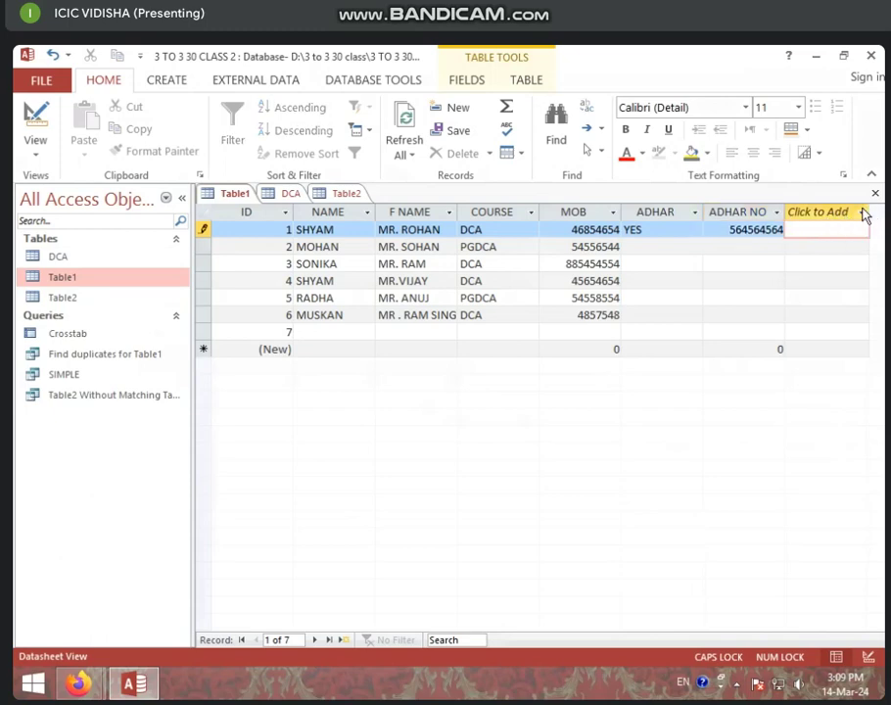
pyautogui.click(863, 212)
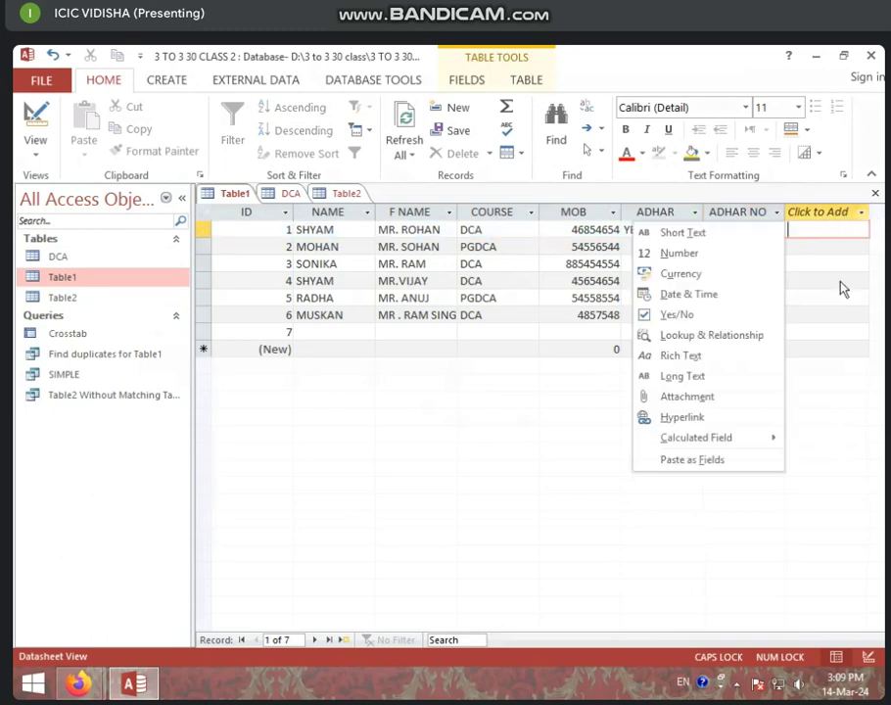
pyautogui.click(689, 296)
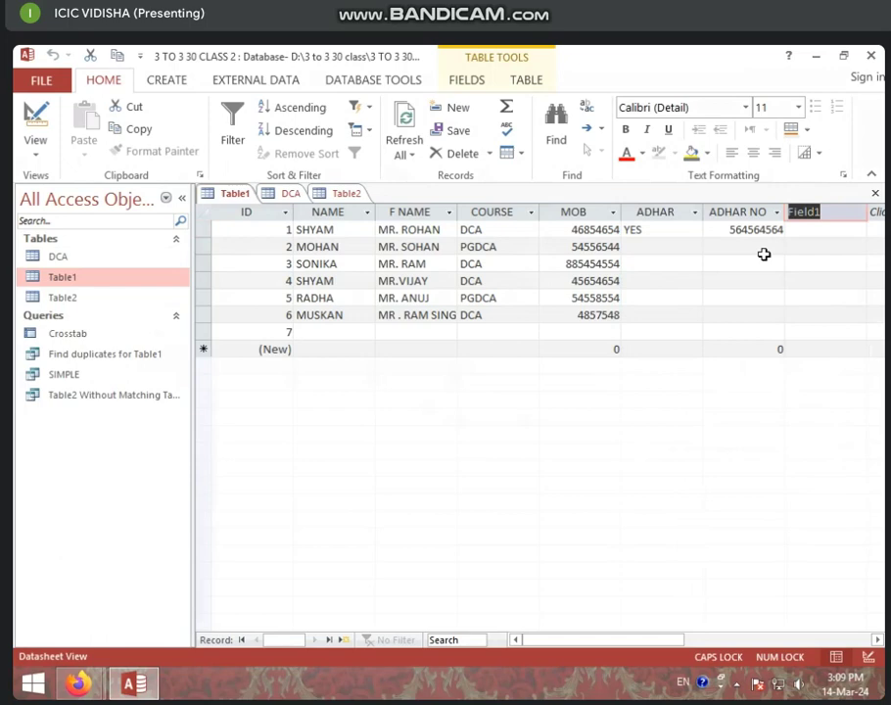
pyautogui.click(827, 234)
pyautogui.click(820, 214)
pyautogui.click(821, 211)
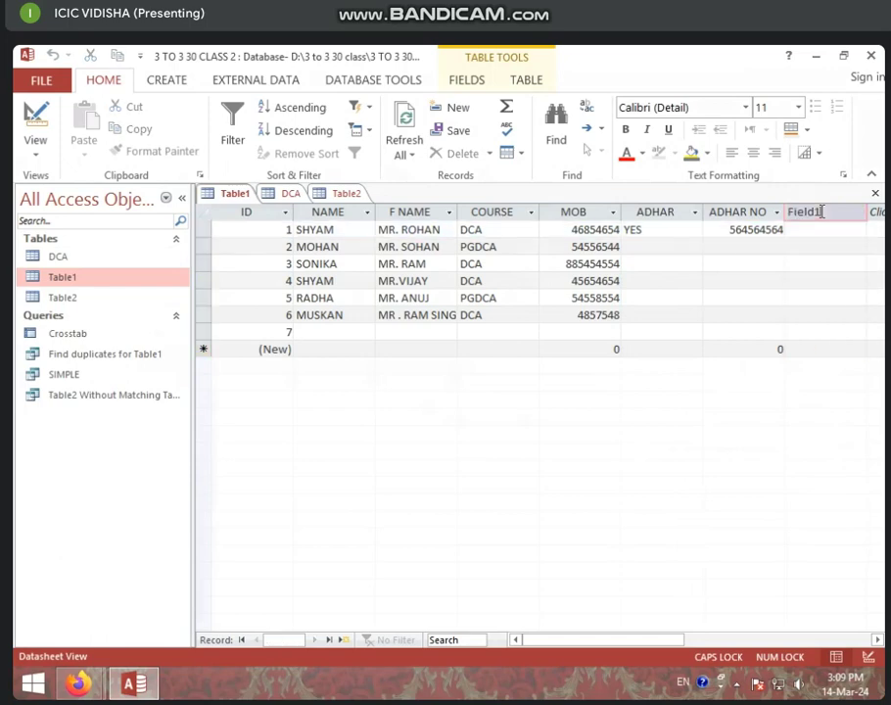
pyautogui.moveTo(829, 210); pyautogui.dragTo(759, 209)
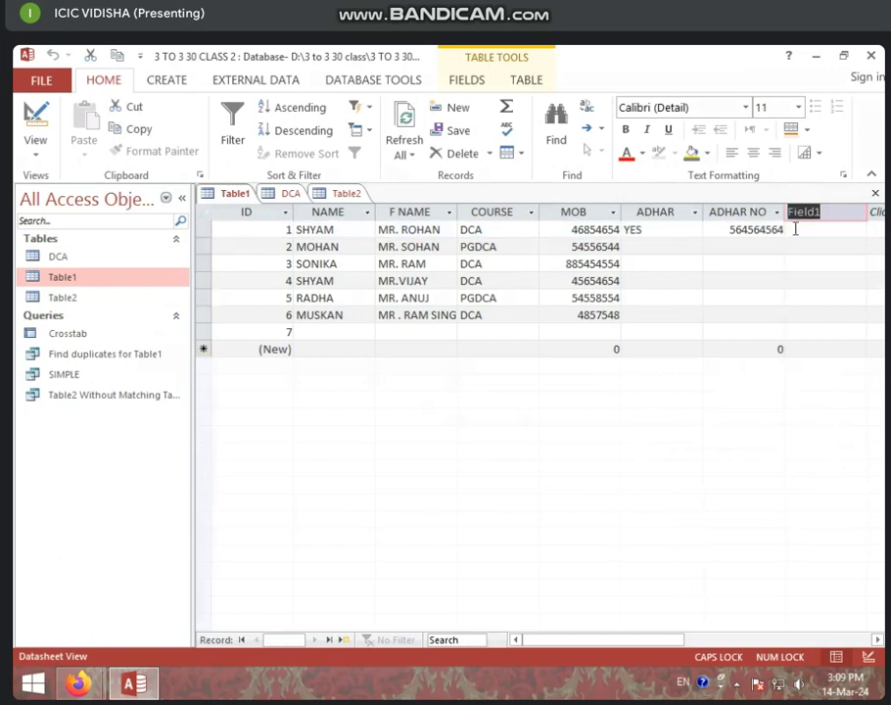
pyautogui.write('DATE')
pyautogui.press('Return')
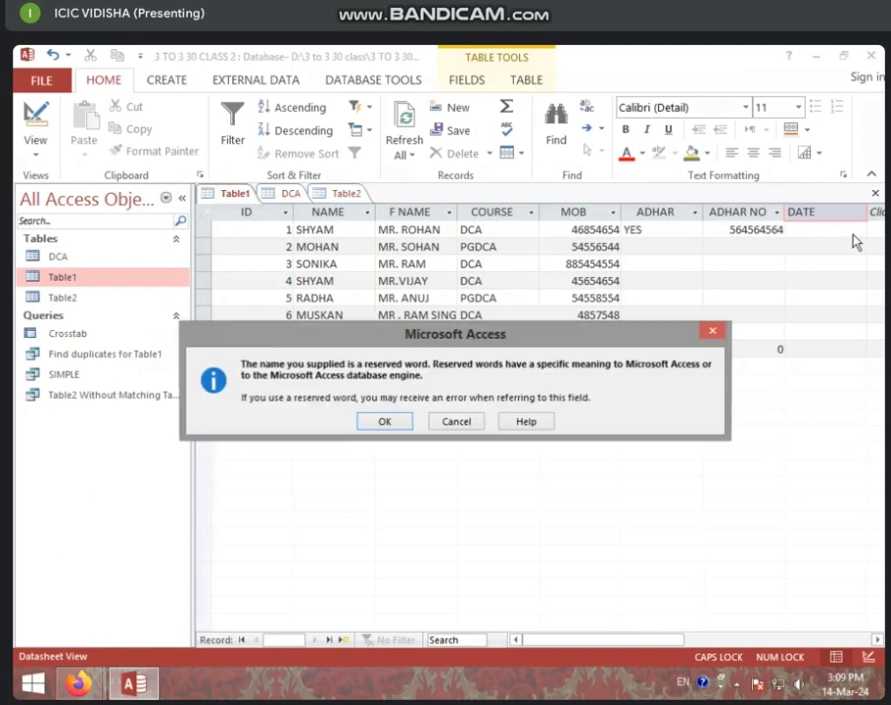
pyautogui.click(387, 423)
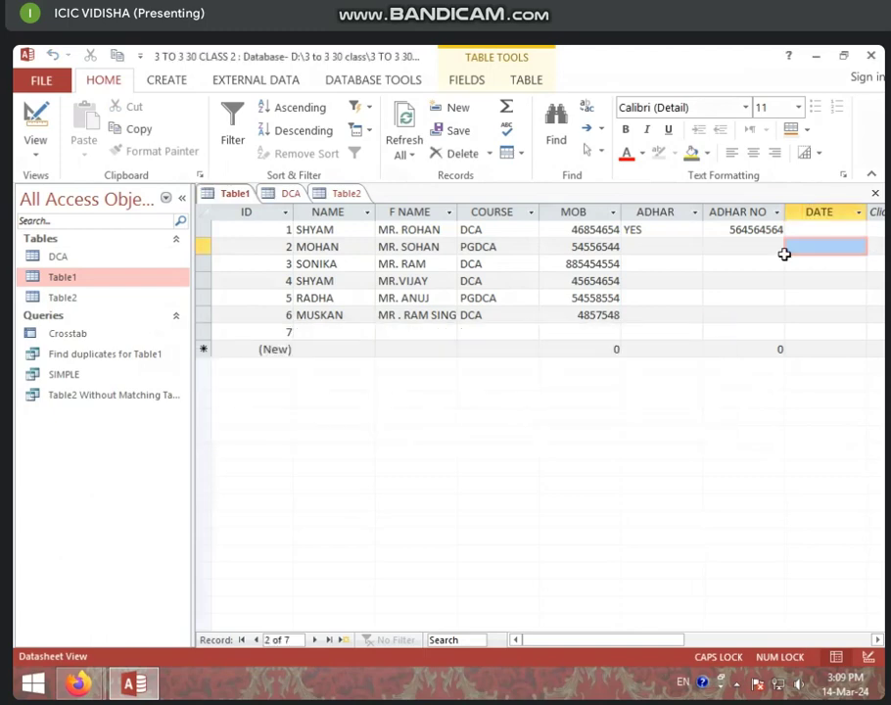
# Step: Set the DATE field to 06-Mar-24 for record 1 and 22-Mar-24 for record 2
pyautogui.click(825, 234)
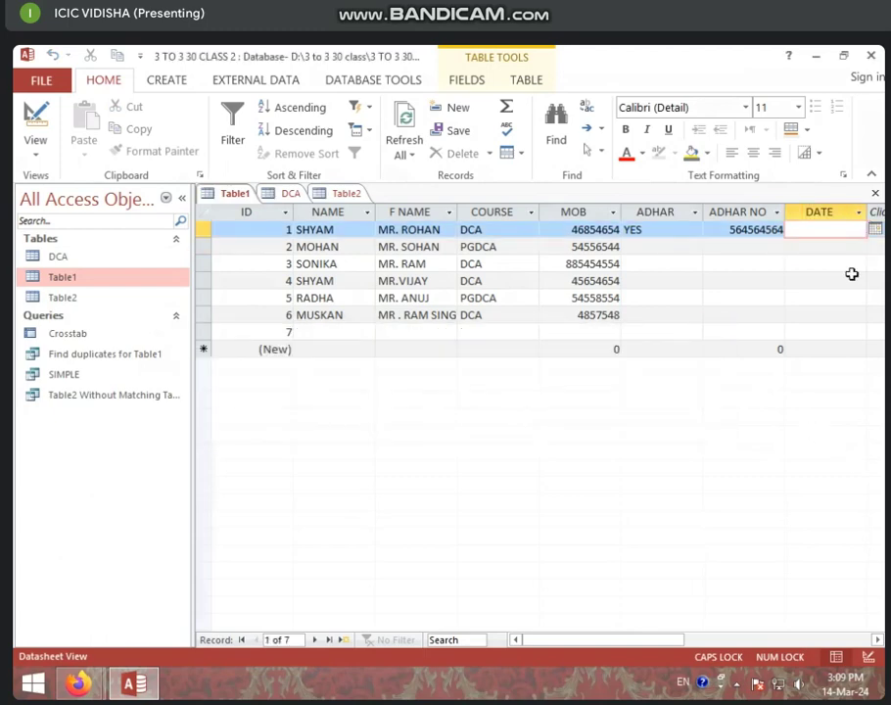
pyautogui.click(875, 230)
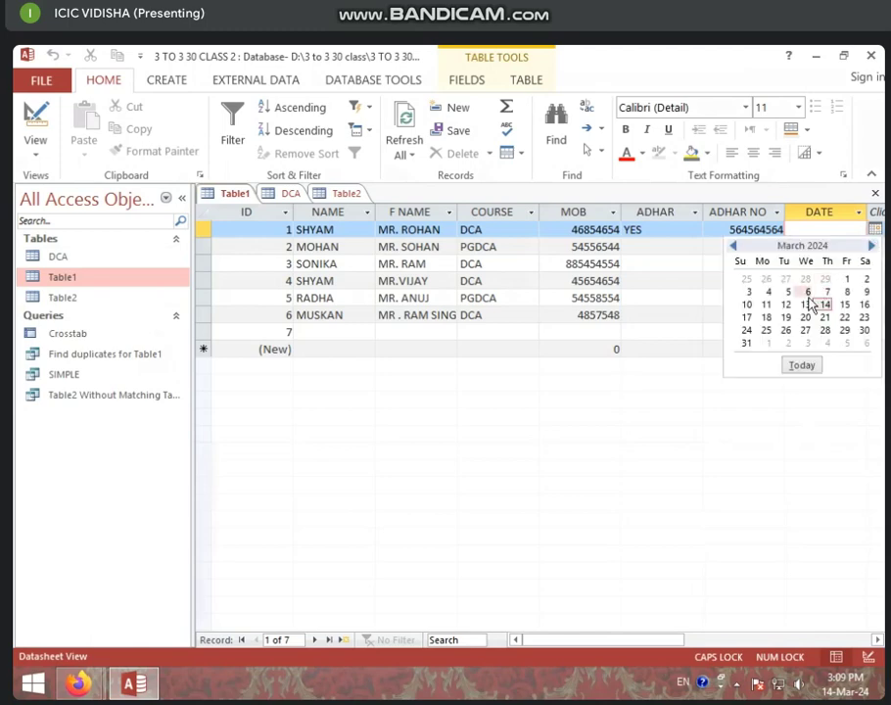
pyautogui.click(808, 292)
pyautogui.click(841, 248)
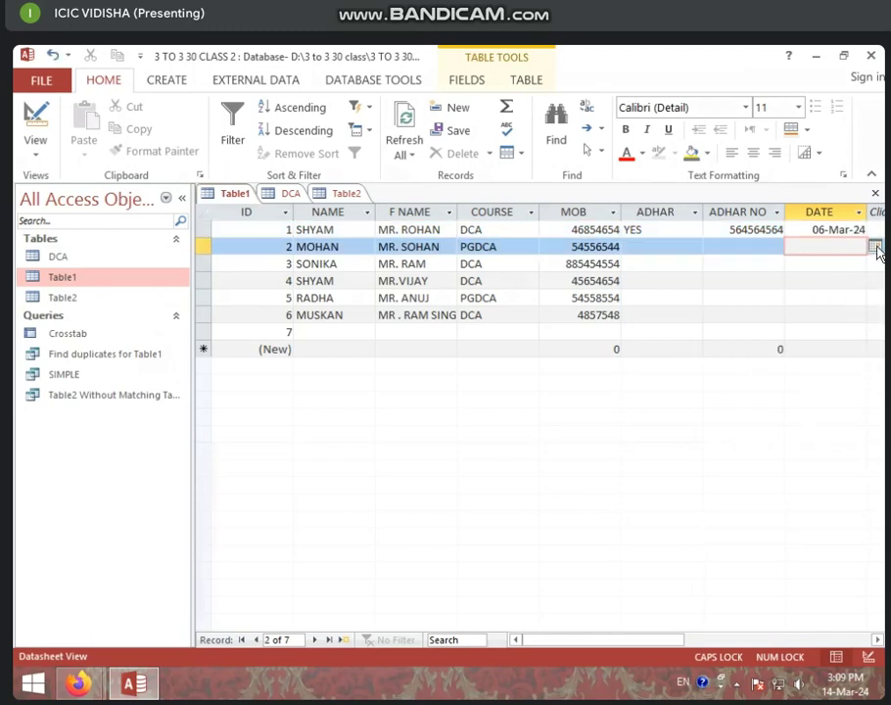
pyautogui.click(874, 246)
pyautogui.click(845, 334)
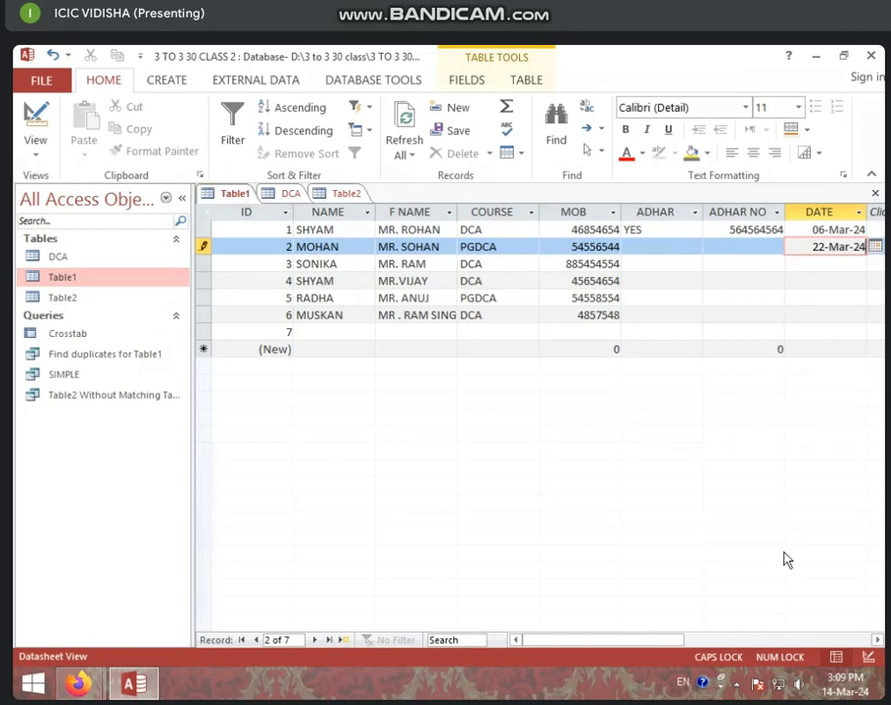
# Step: Add a Yes/No field after the DATE field in Table1, keeping its default name
pyautogui.moveTo(609, 649); pyautogui.dragTo(645, 646)
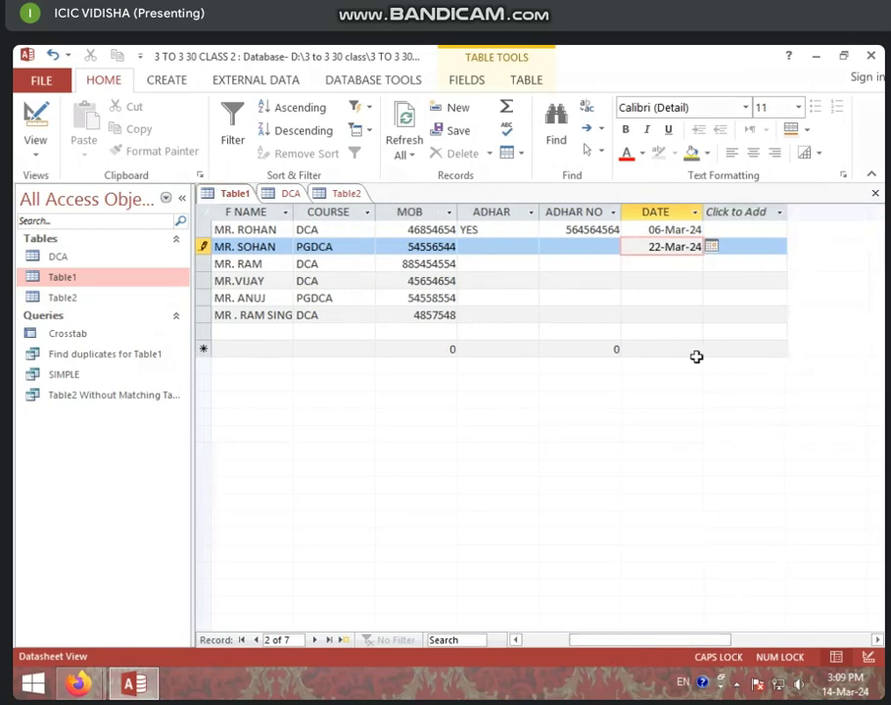
pyautogui.click(767, 215)
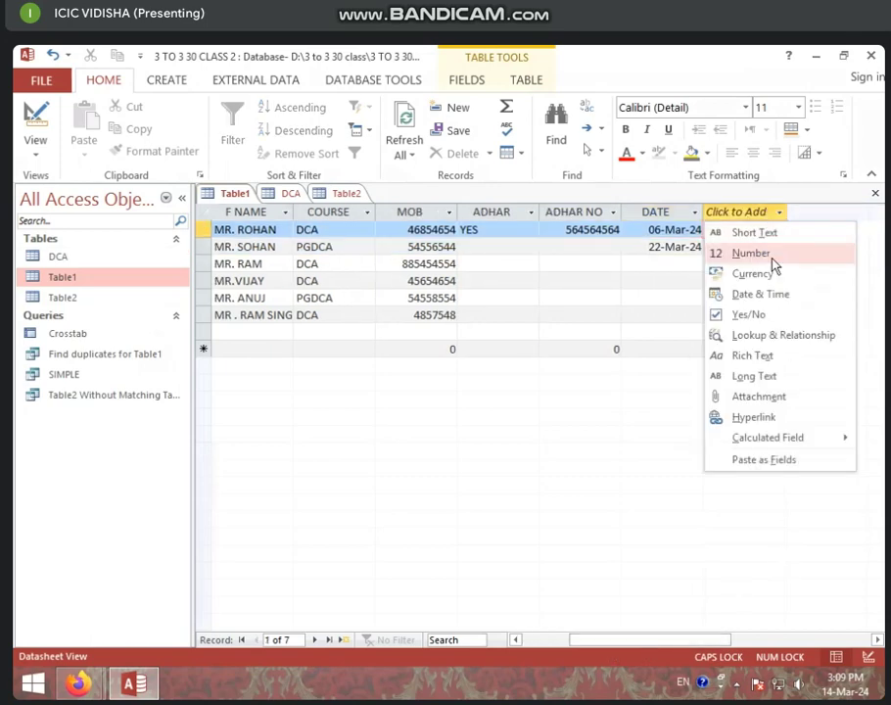
pyautogui.click(749, 315)
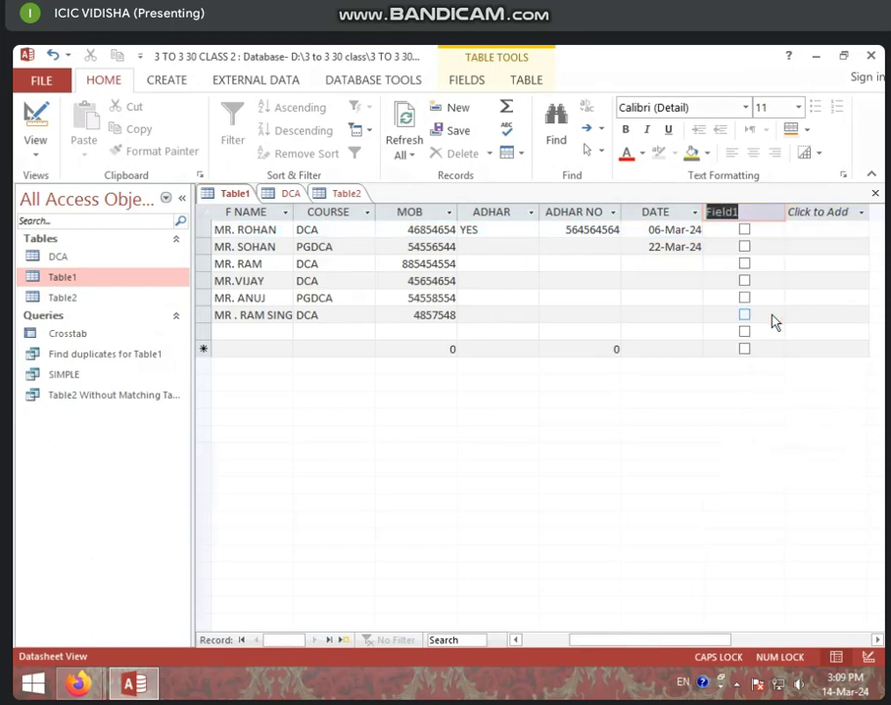
# Step: Tick the new Yes/No field for the records with ID 1, 2, 3, 5 and 6
pyautogui.click(745, 231)
pyautogui.click(747, 252)
pyautogui.click(745, 247)
pyautogui.click(745, 264)
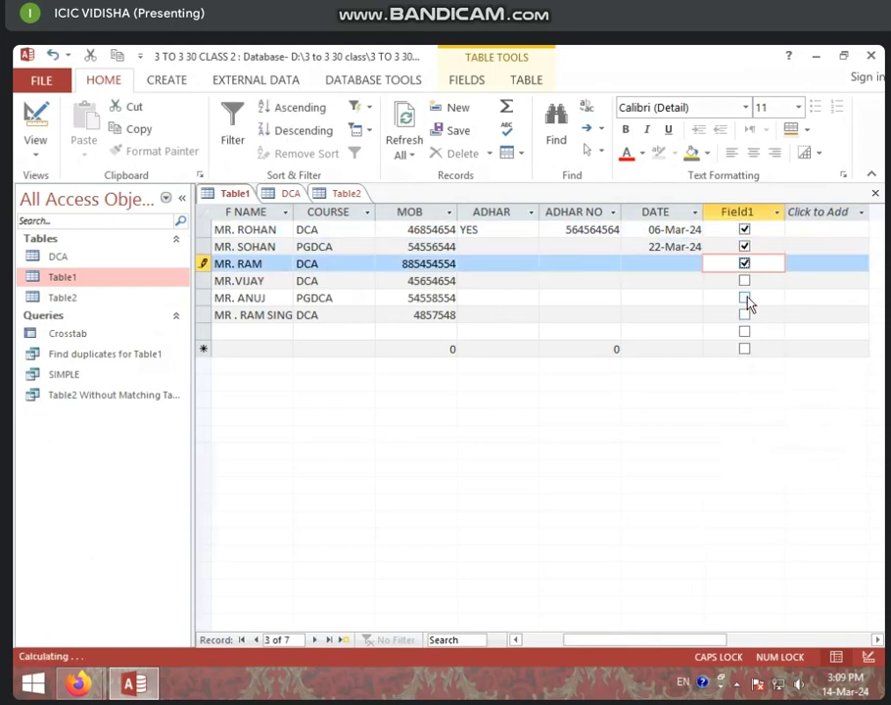
pyautogui.click(745, 298)
pyautogui.click(745, 314)
# Step: Freeze the NAME field of Table1 so it stays in place during horizontal scrolling
pyautogui.moveTo(599, 642); pyautogui.dragTo(513, 639)
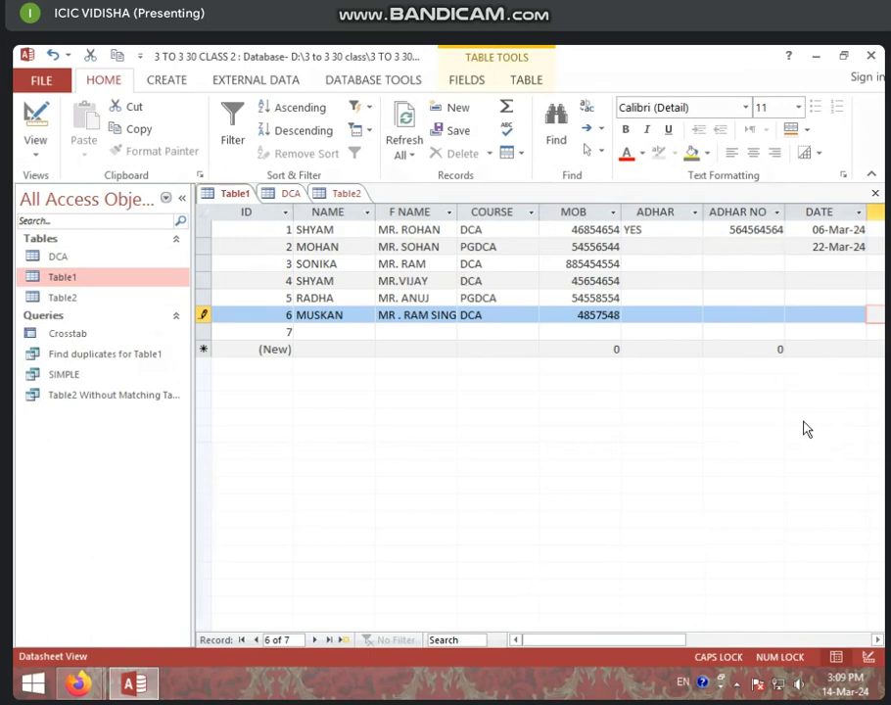
pyautogui.moveTo(562, 643); pyautogui.dragTo(587, 643)
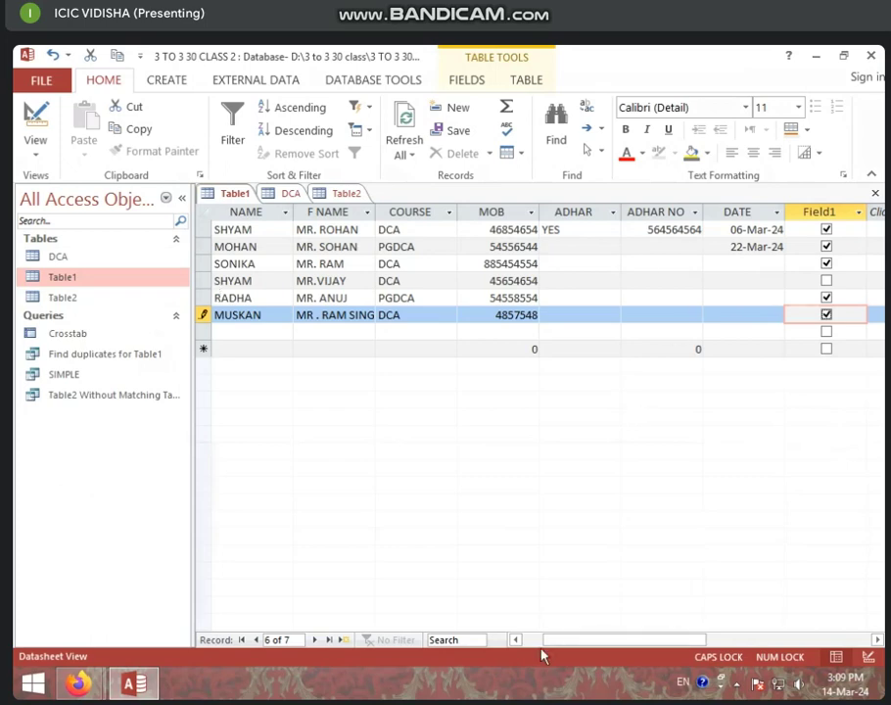
pyautogui.moveTo(574, 641); pyautogui.dragTo(514, 641)
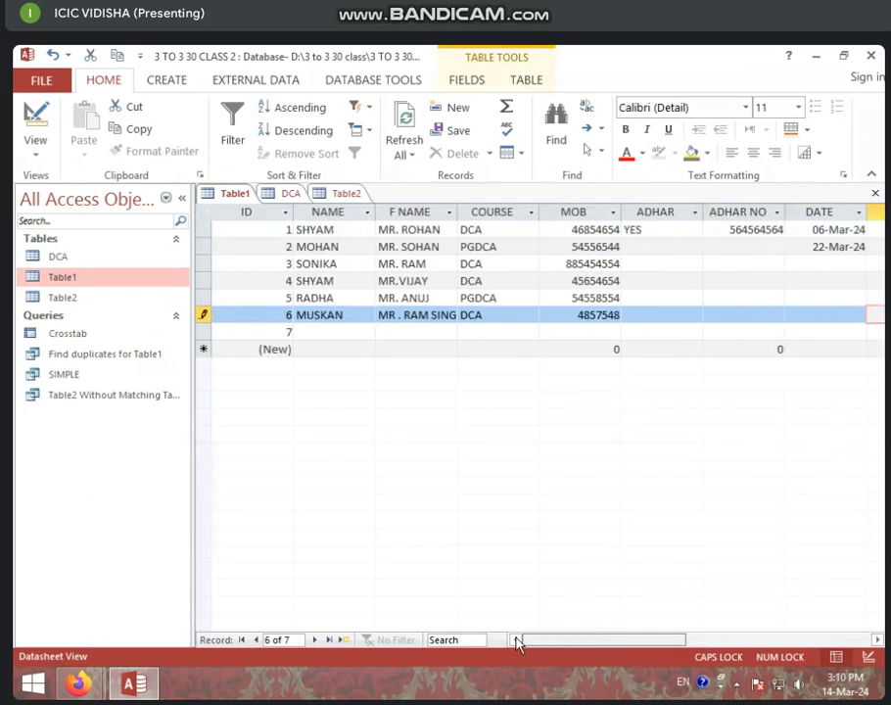
pyautogui.click(270, 245)
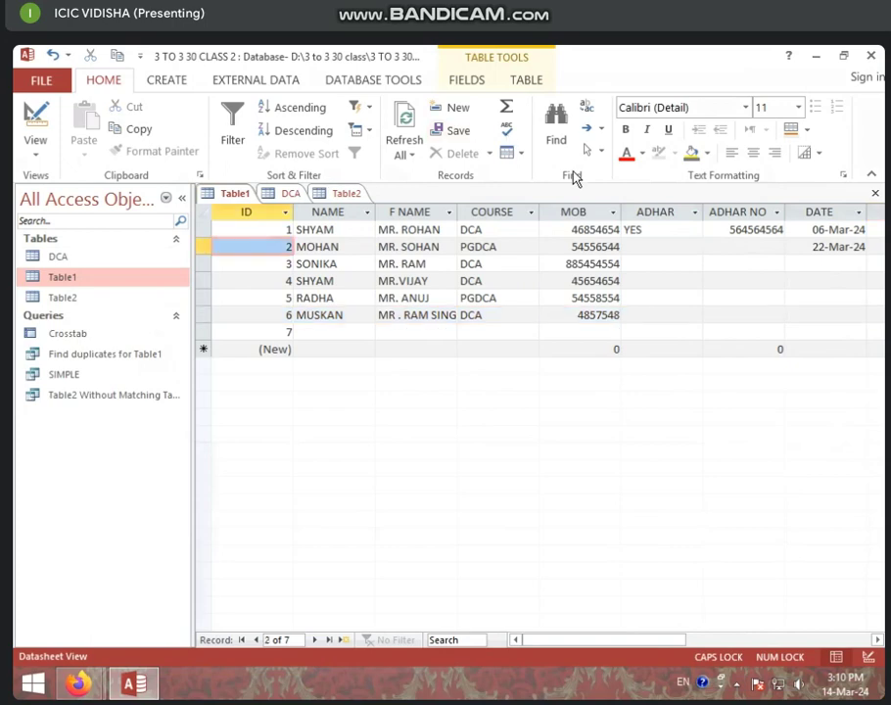
pyautogui.click(527, 155)
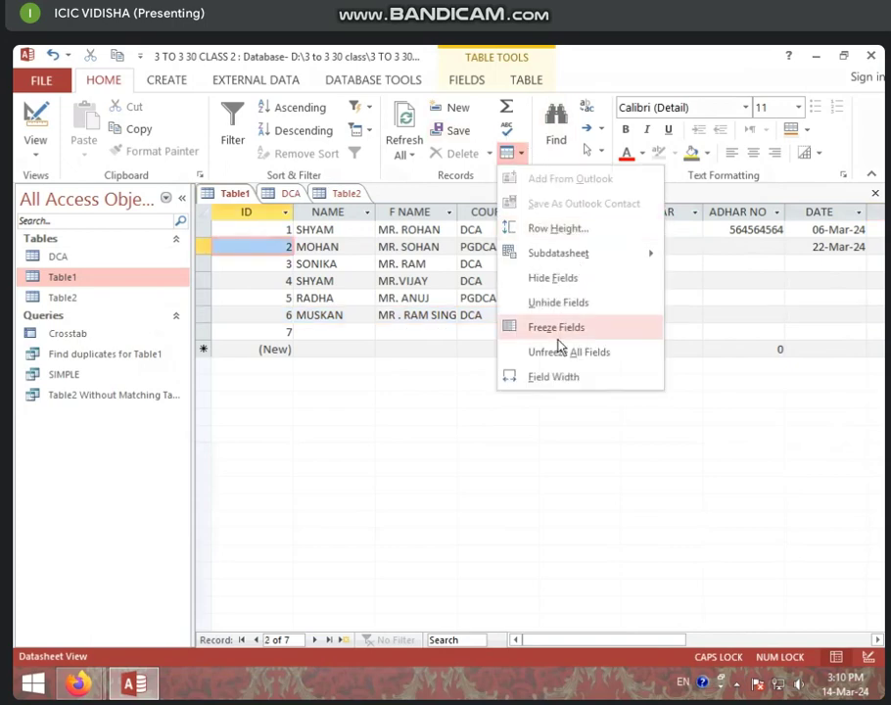
pyautogui.click(331, 262)
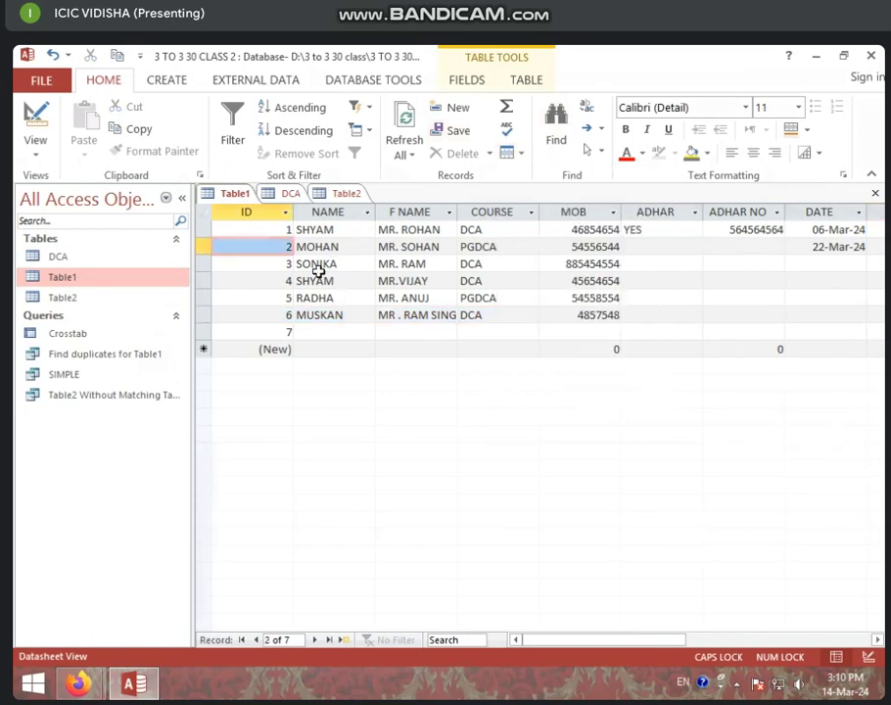
pyautogui.click(319, 248)
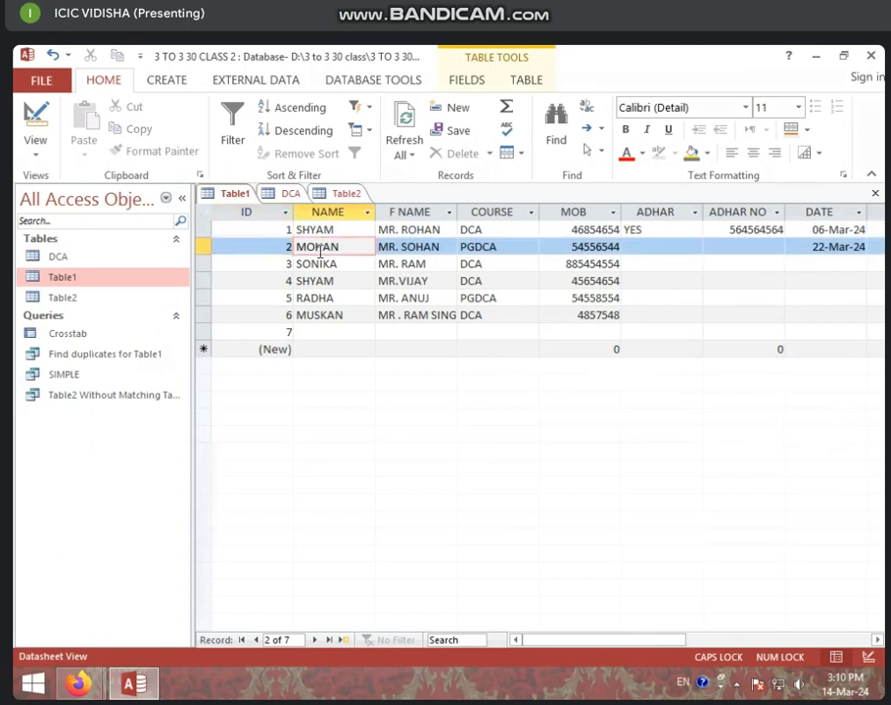
pyautogui.click(510, 153)
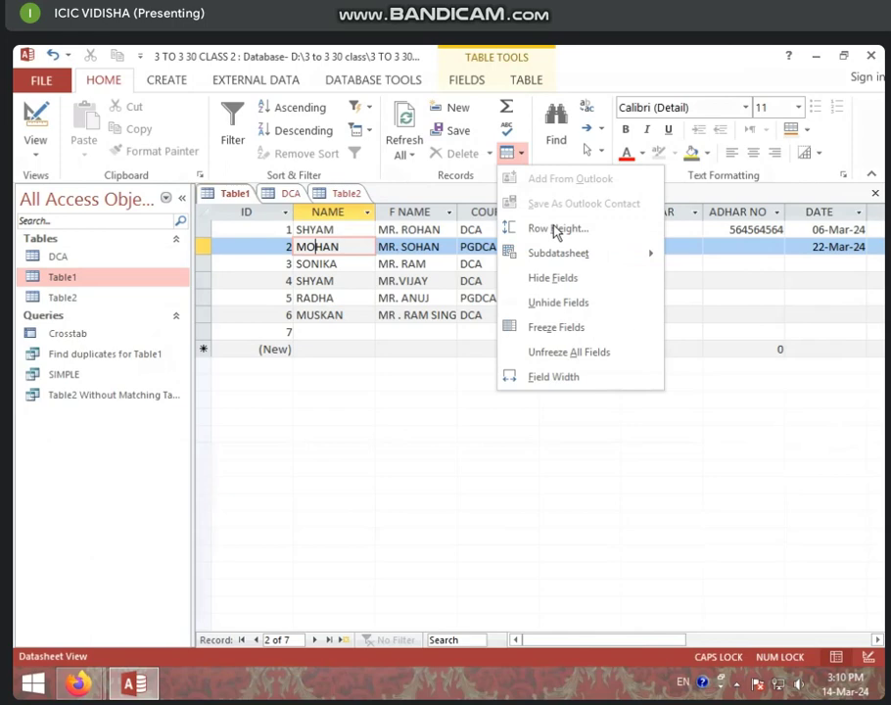
pyautogui.click(551, 333)
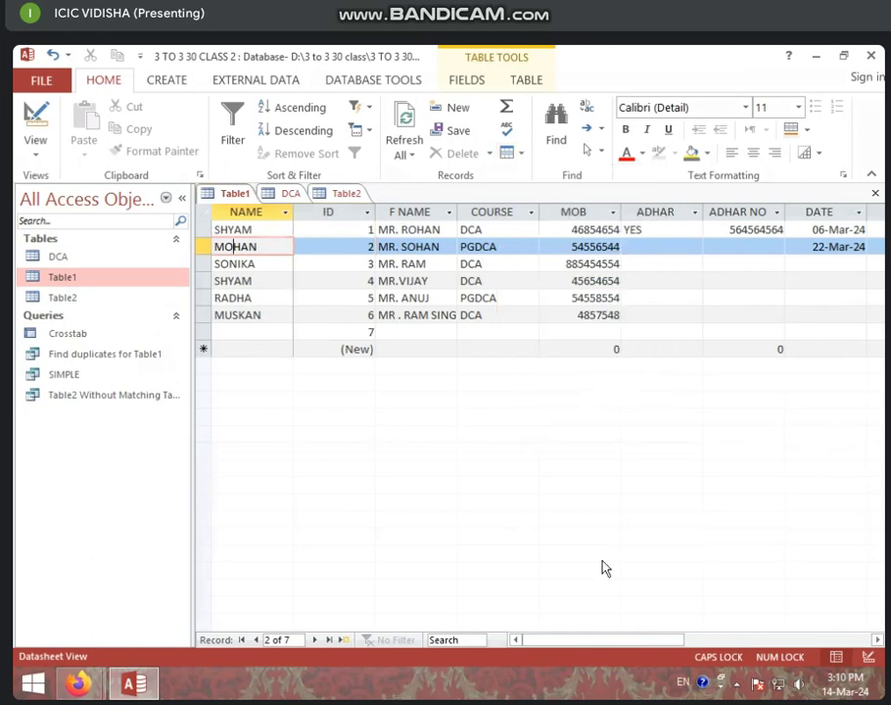
# Step: Unfreeze all fields in Table1 to release the NAME column
pyautogui.moveTo(587, 642)
pyautogui.mouseDown()
pyautogui.moveTo(688, 642)
pyautogui.moveTo(592, 658)
pyautogui.mouseUp()
pyautogui.click(387, 281)
pyautogui.click(372, 265)
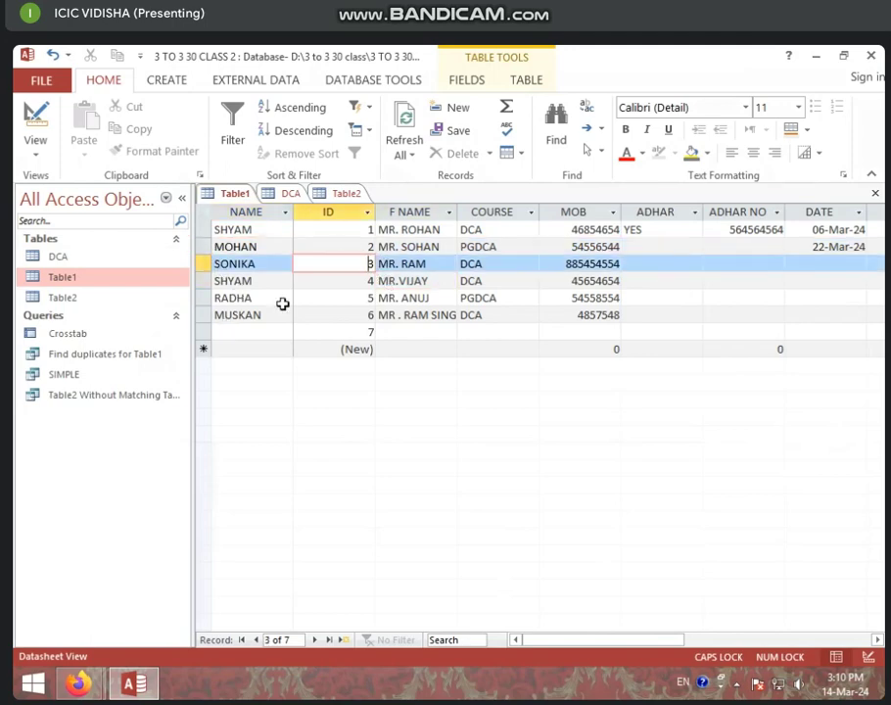
pyautogui.click(256, 246)
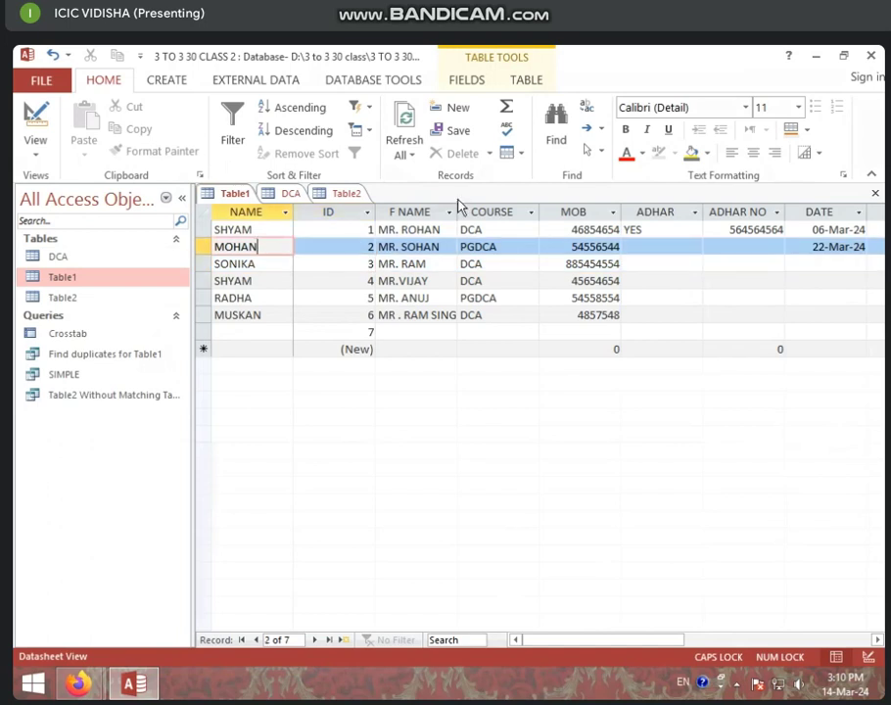
pyautogui.click(522, 162)
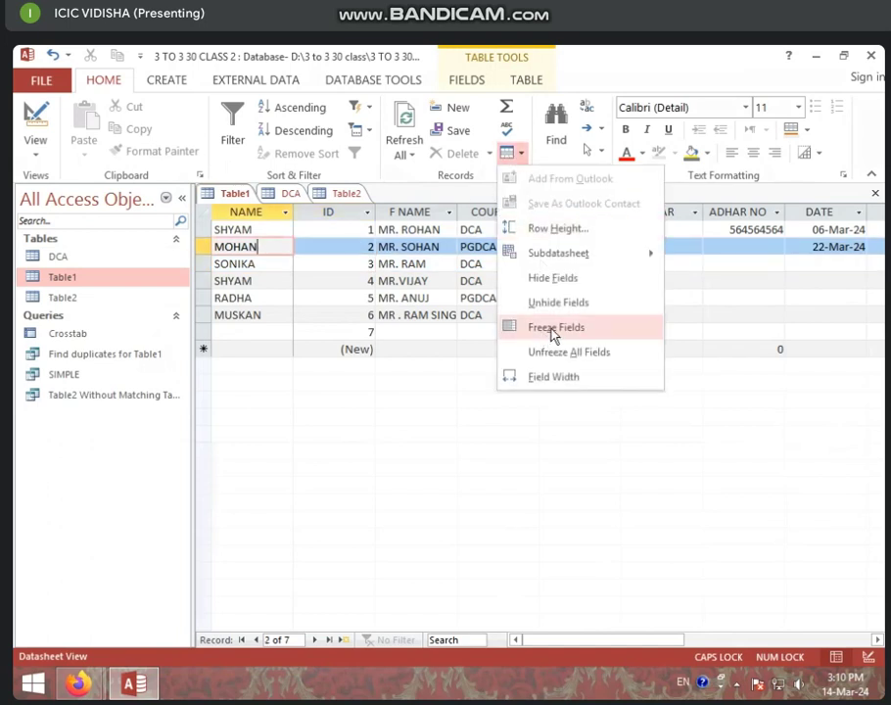
pyautogui.click(621, 363)
# Step: Freeze the ID field of Table1 so it becomes the first column
pyautogui.click(330, 211)
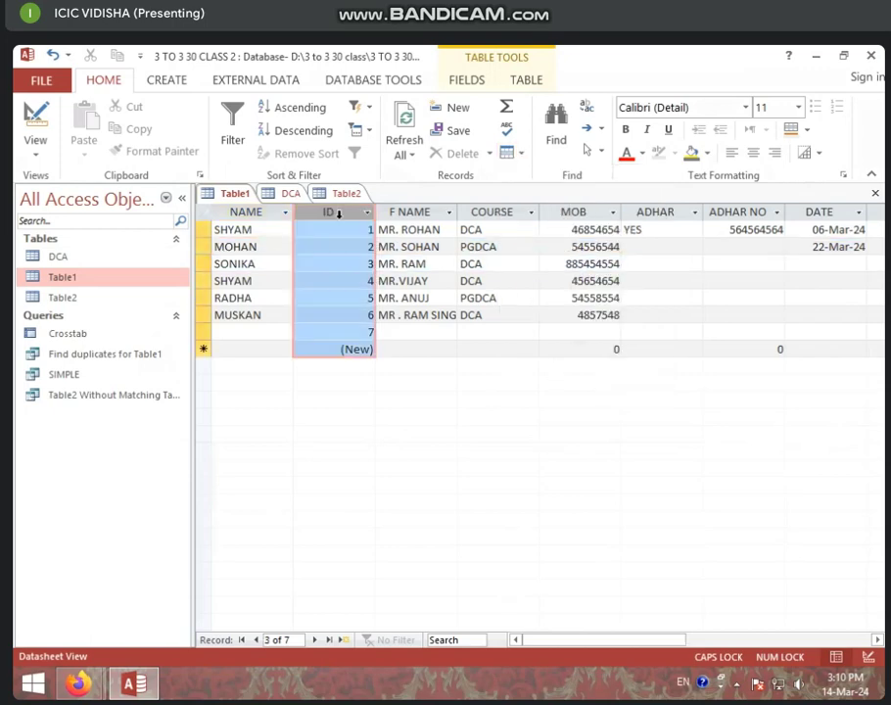
pyautogui.click(348, 299)
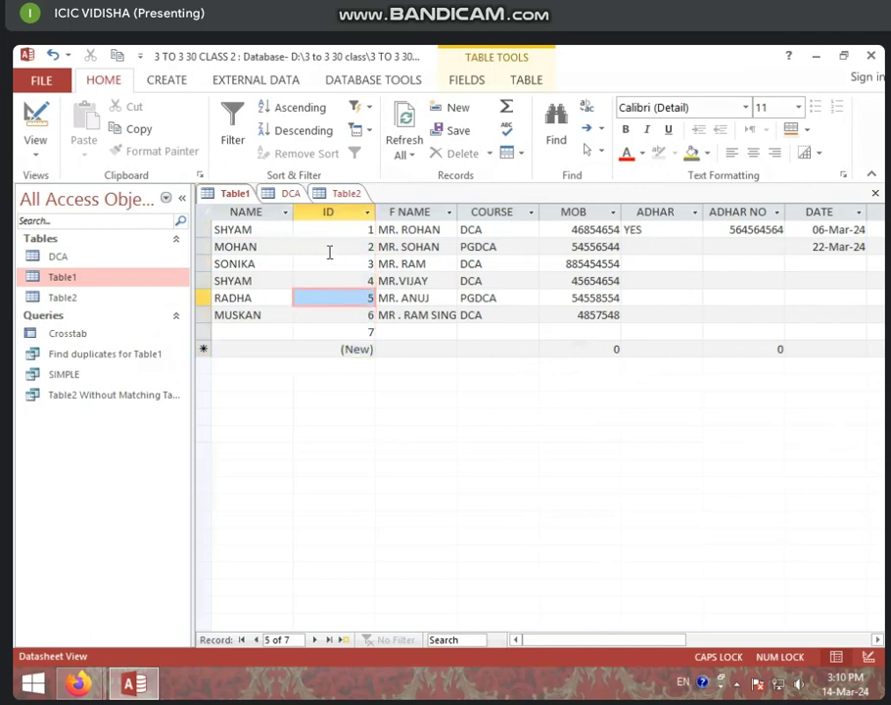
pyautogui.click(303, 233)
pyautogui.click(291, 232)
pyautogui.click(316, 231)
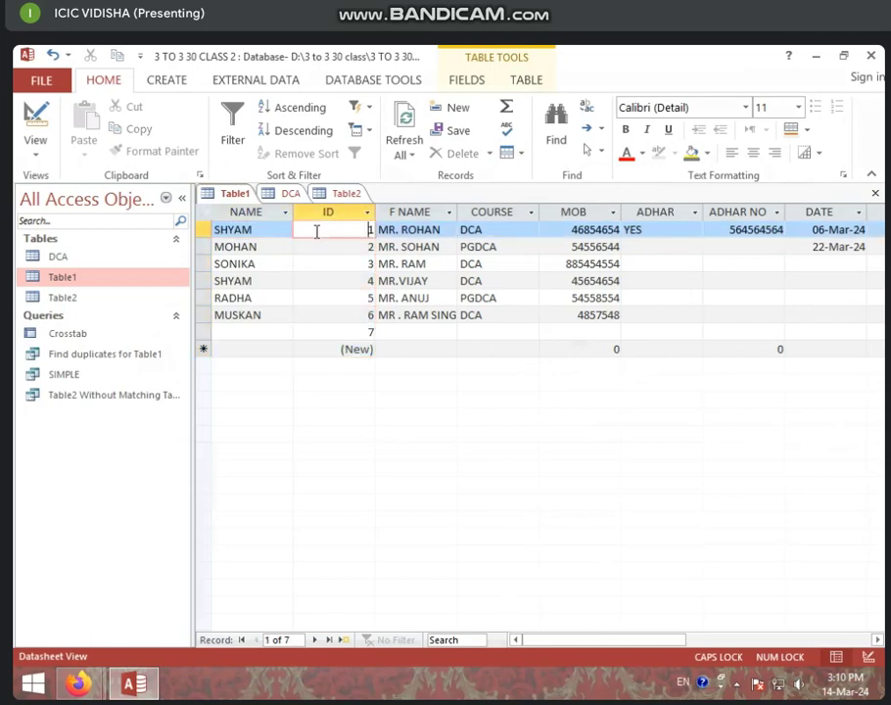
pyautogui.click(260, 248)
pyautogui.click(334, 231)
pyautogui.click(341, 264)
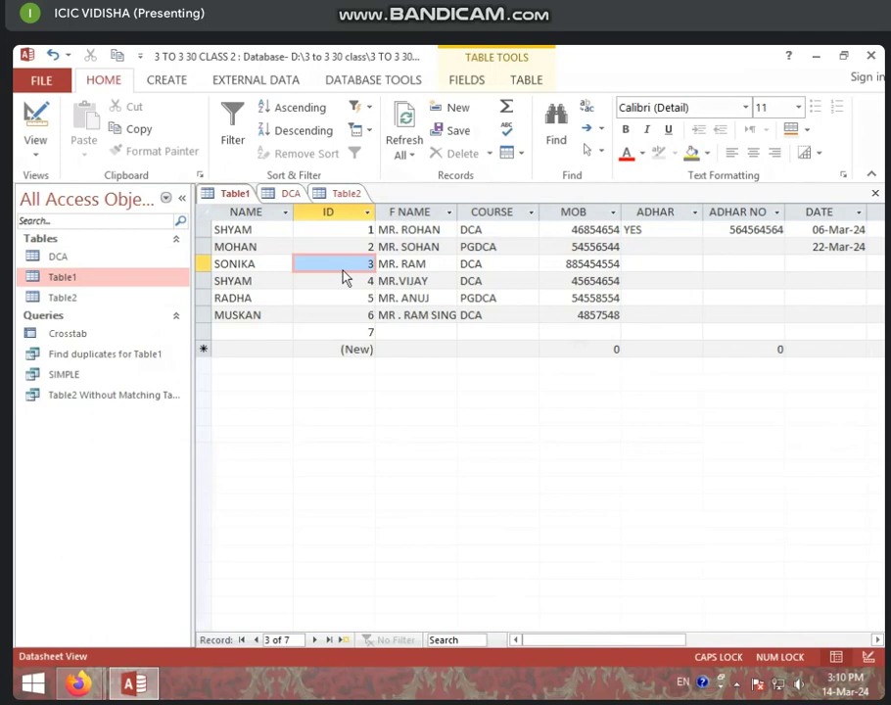
pyautogui.click(510, 153)
pyautogui.click(557, 327)
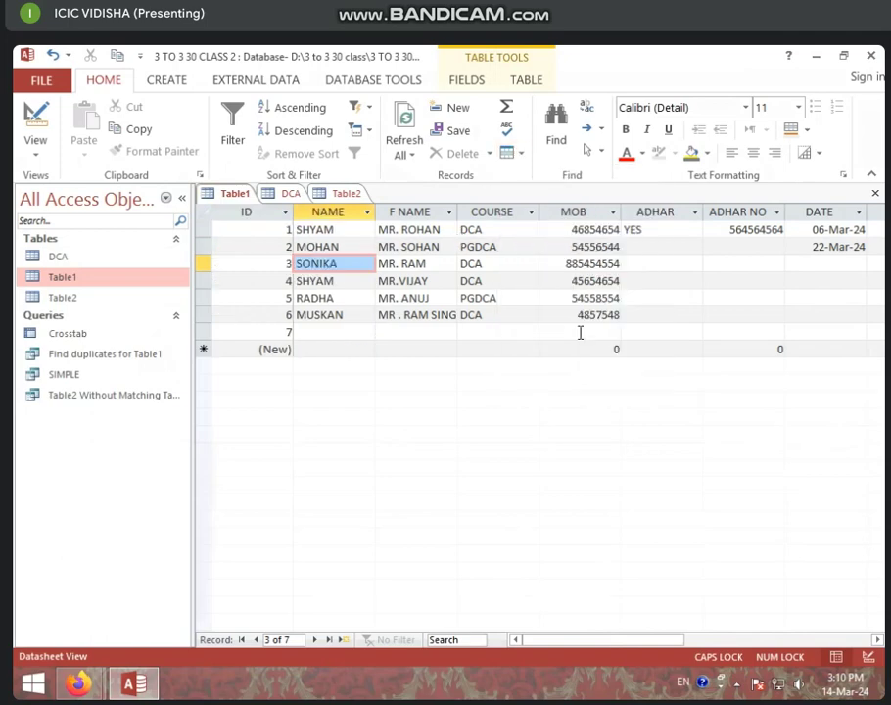
pyautogui.click(288, 263)
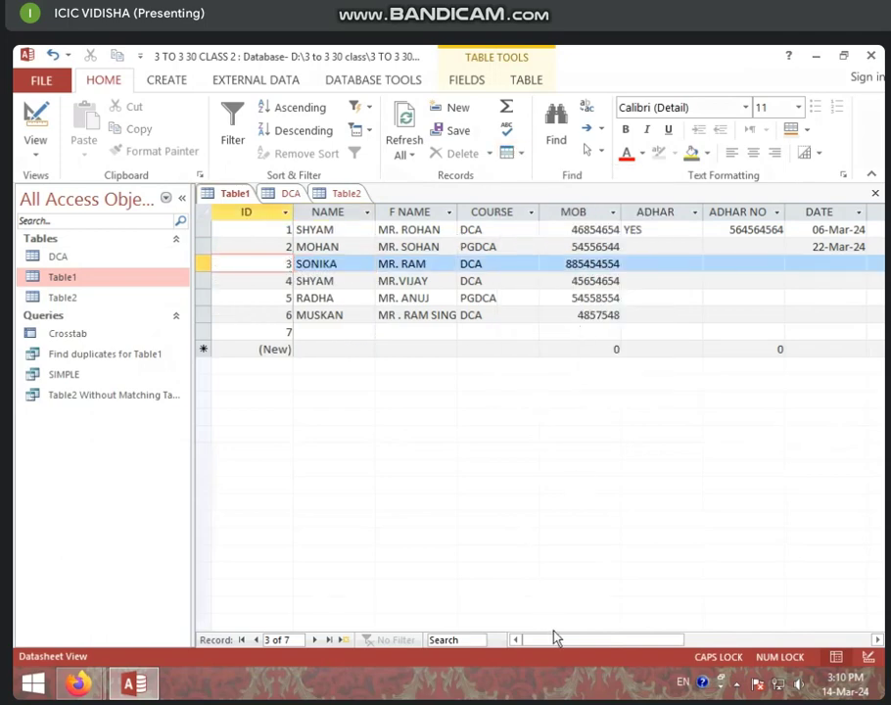
pyautogui.moveTo(555, 637)
pyautogui.mouseDown()
pyautogui.moveTo(739, 627)
pyautogui.moveTo(560, 640)
pyautogui.mouseUp()
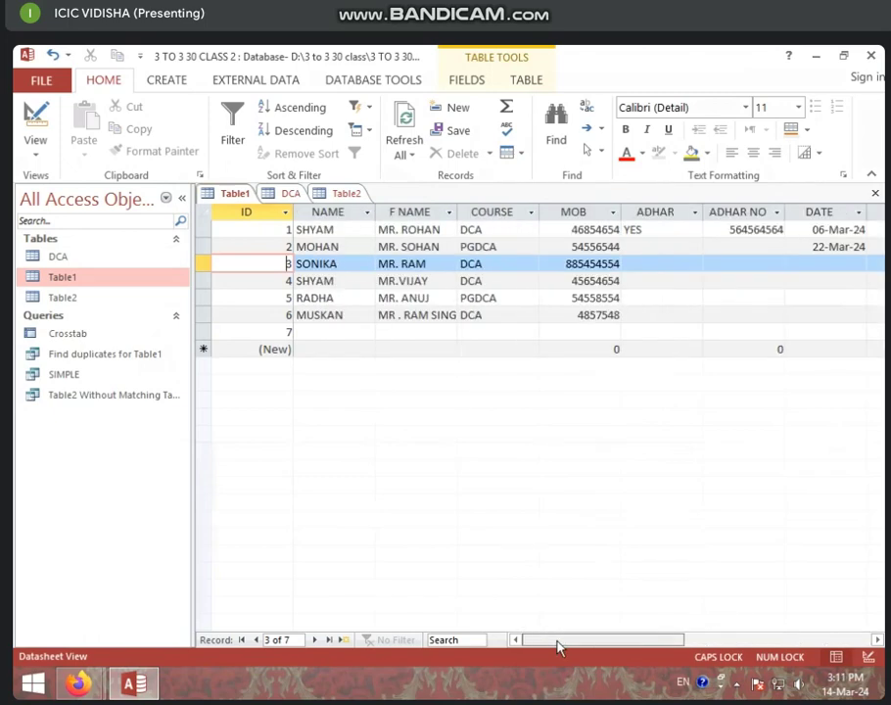
# Step: Freeze the NAME field next to the frozen ID field and check both against the remaining columns
pyautogui.click(319, 231)
pyautogui.click(257, 232)
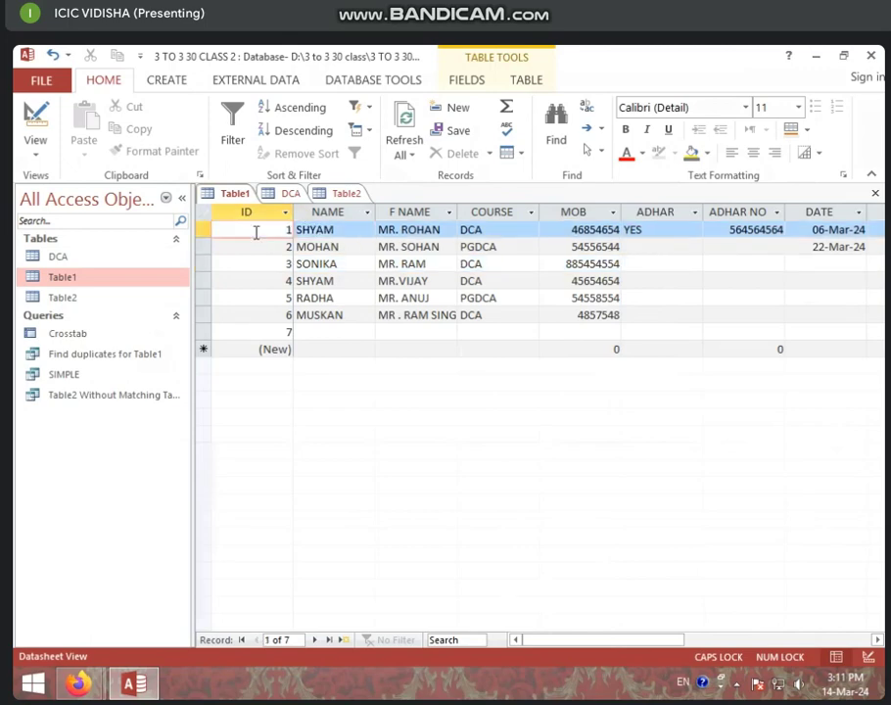
pyautogui.click(324, 232)
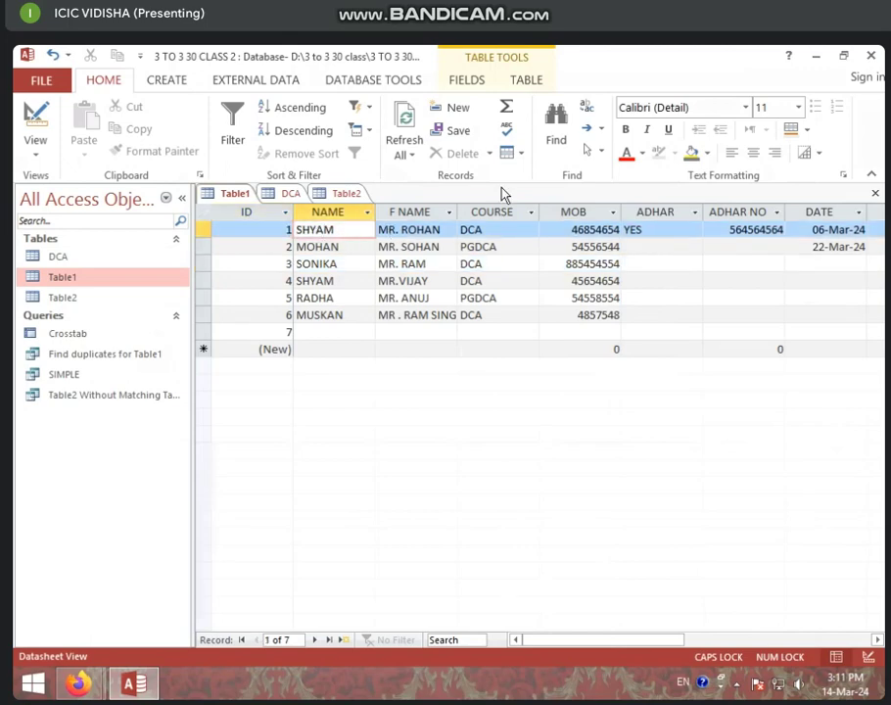
pyautogui.click(509, 155)
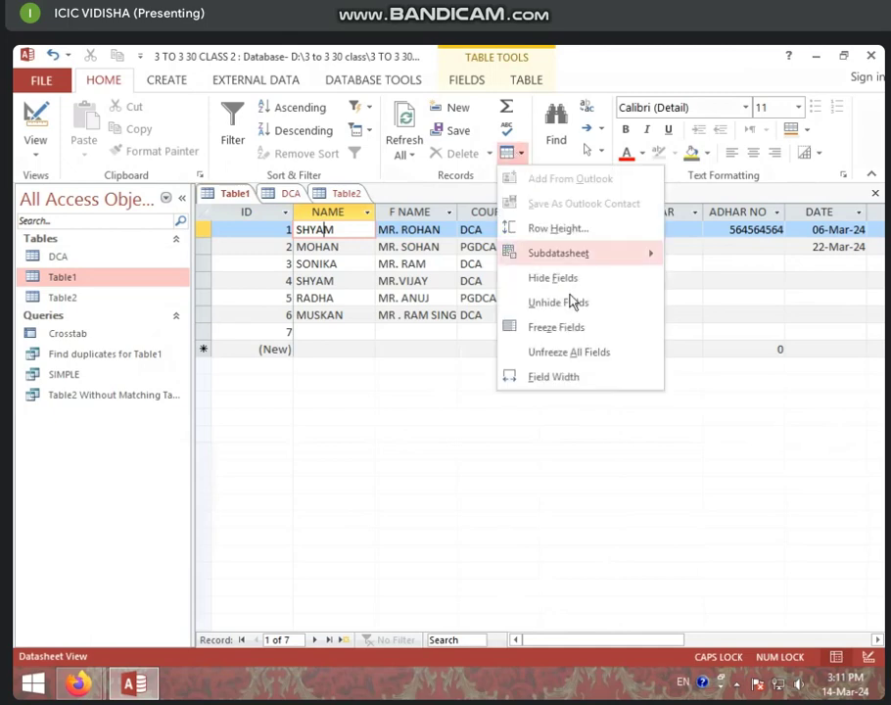
pyautogui.click(551, 329)
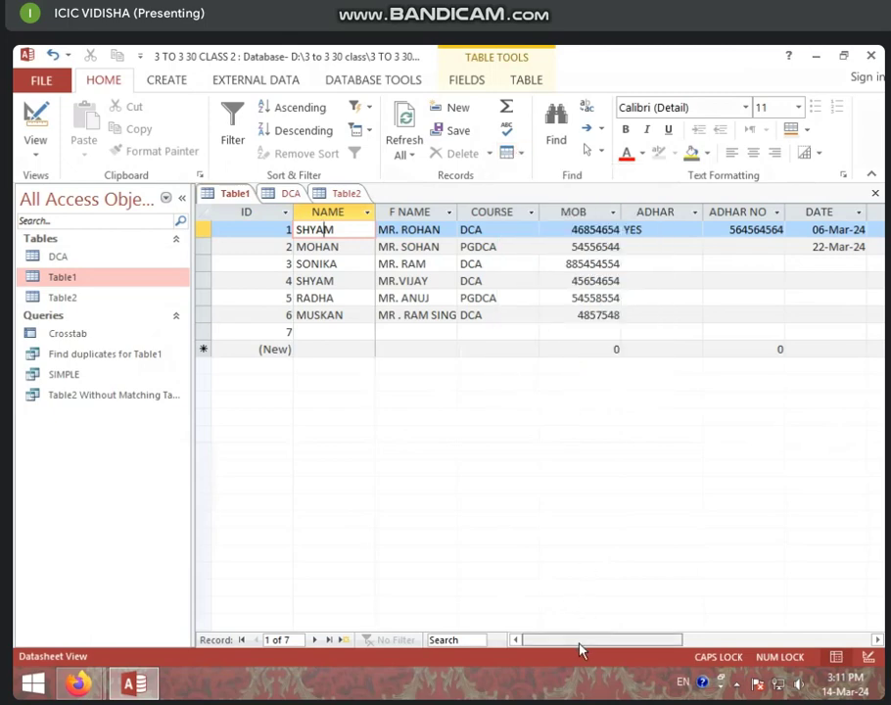
pyautogui.moveTo(580, 641); pyautogui.dragTo(695, 637)
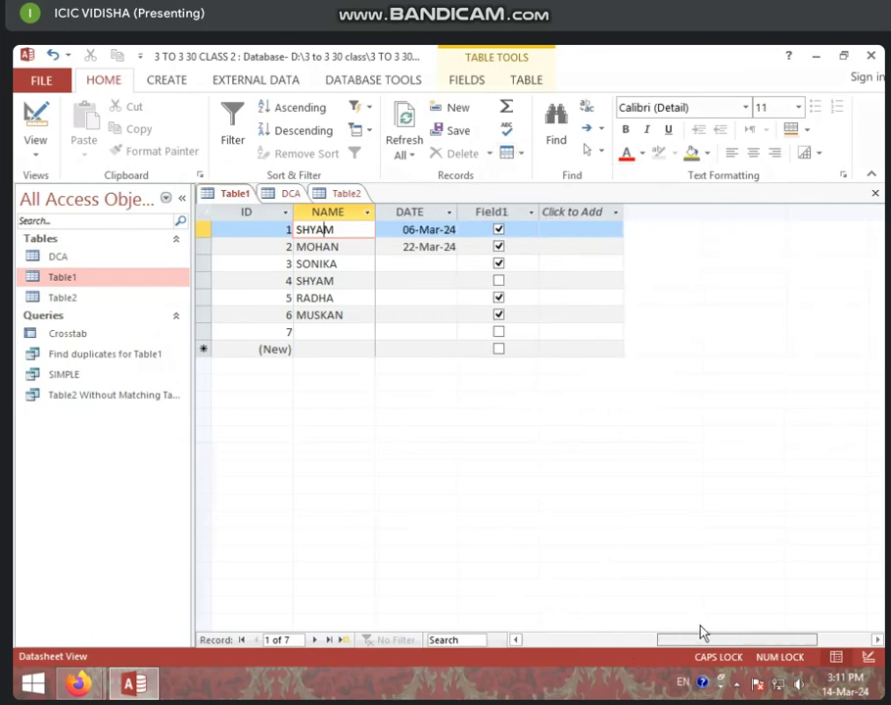
pyautogui.moveTo(702, 633); pyautogui.dragTo(615, 633)
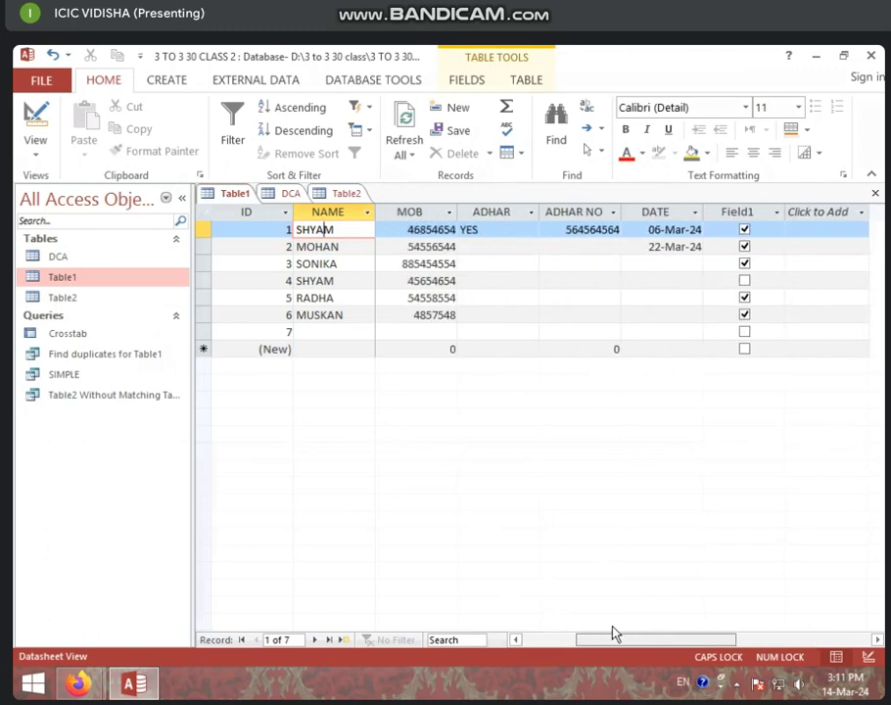
# Step: Unfreeze all fields in Table1, releasing both the ID and NAME columns
pyautogui.click(323, 246)
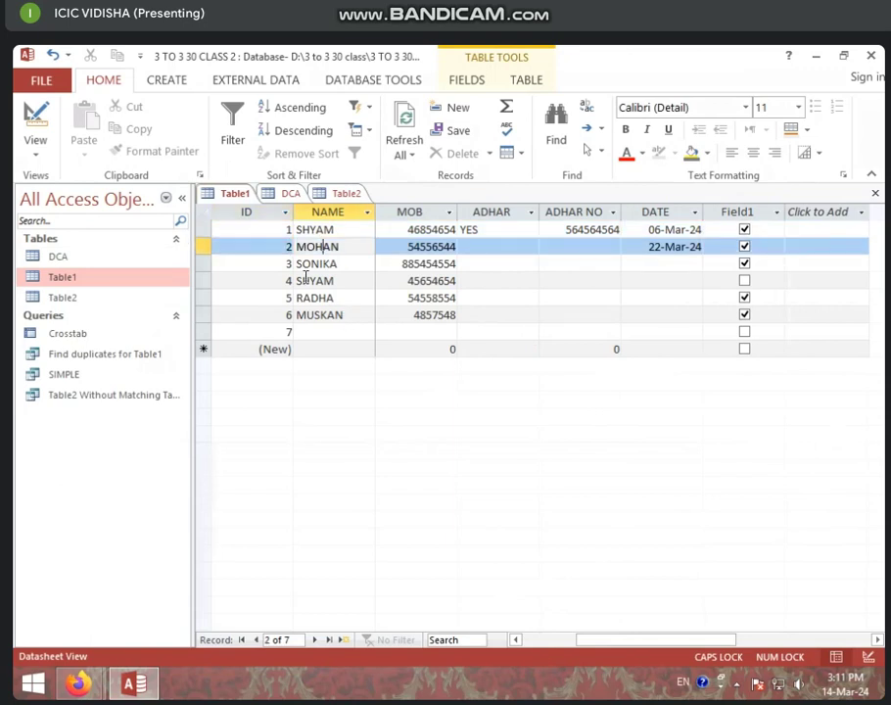
pyautogui.click(236, 246)
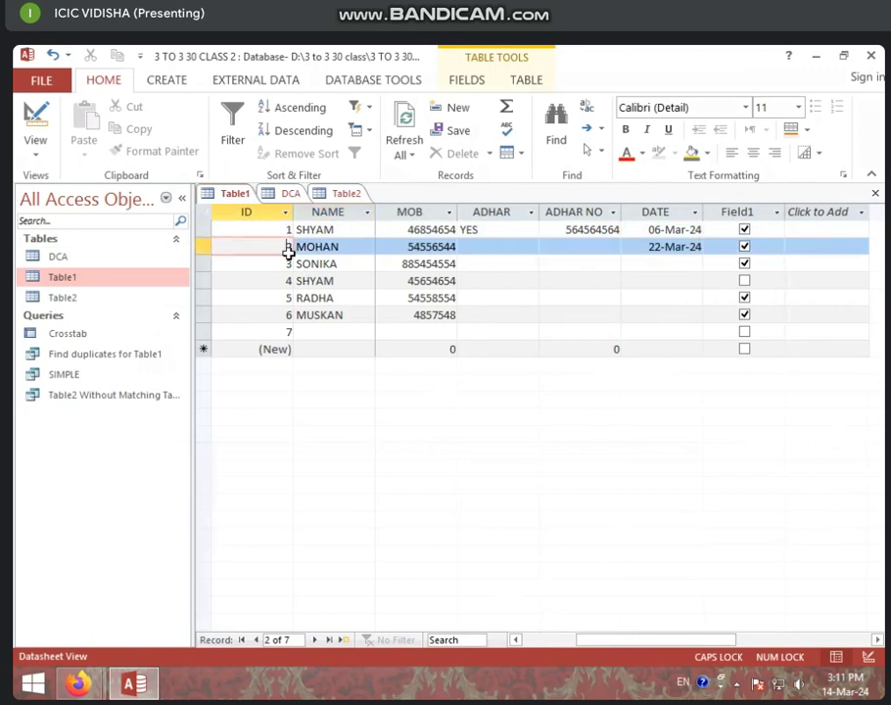
pyautogui.click(347, 245)
pyautogui.click(341, 229)
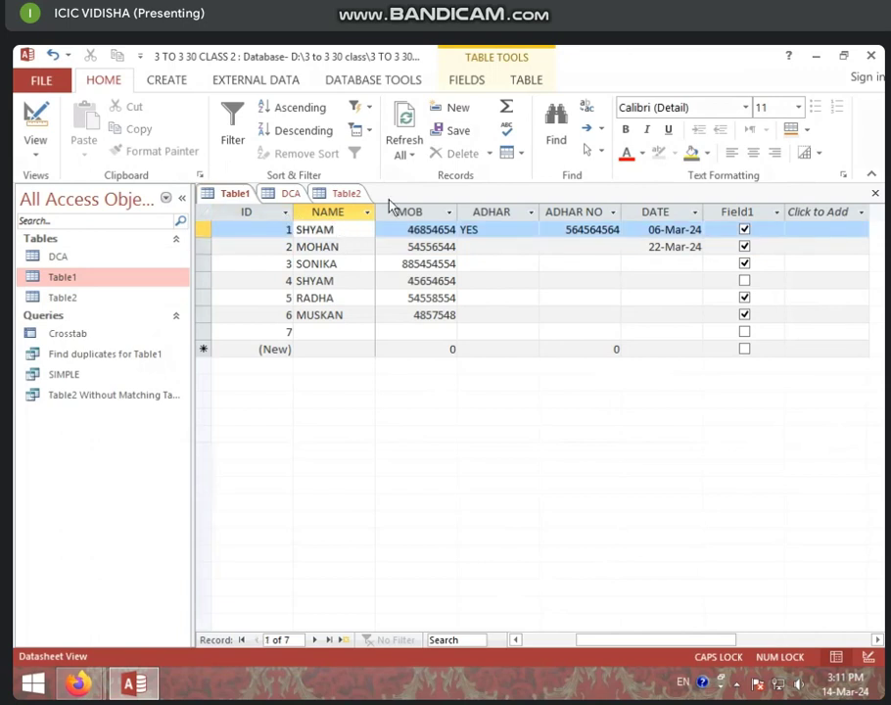
pyautogui.click(525, 154)
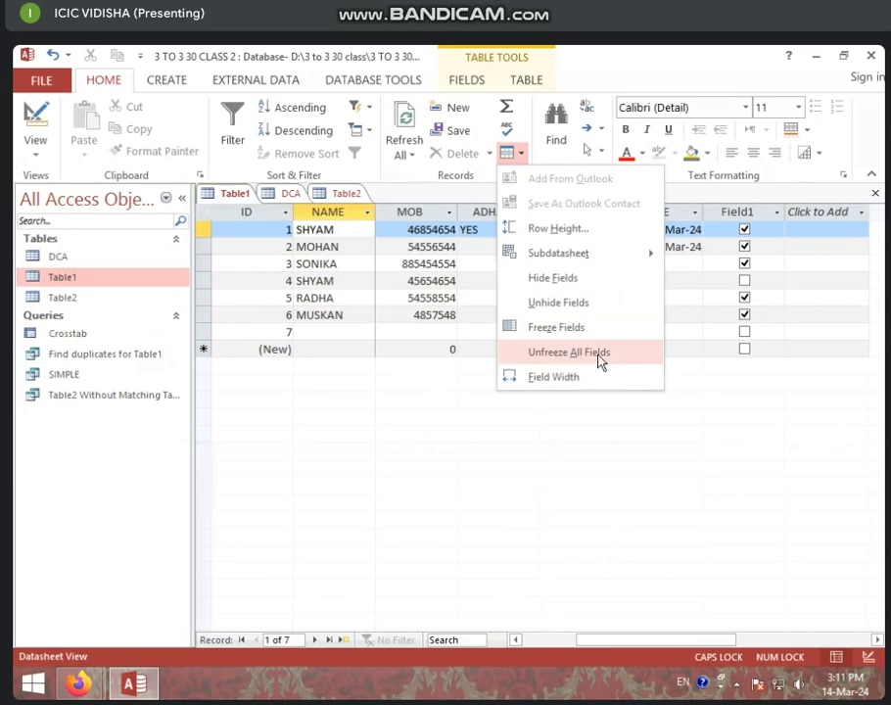
pyautogui.click(605, 362)
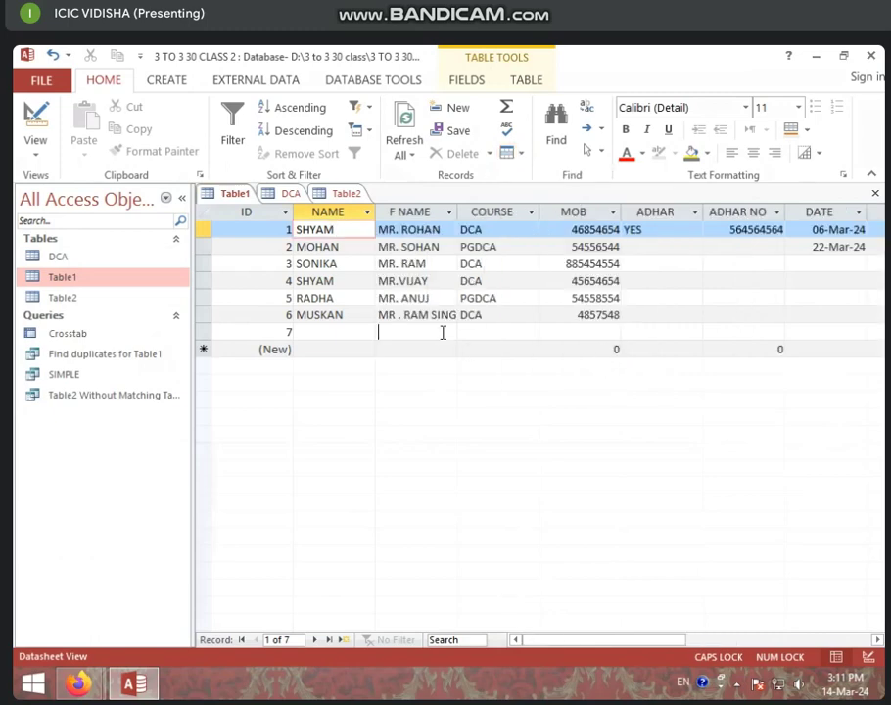
pyautogui.click(442, 332)
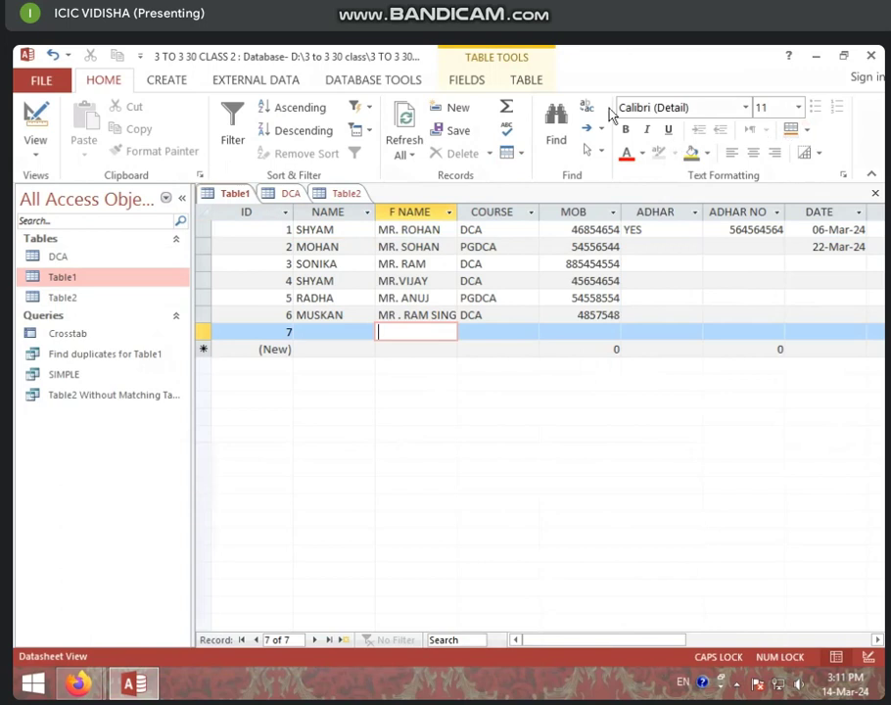
# Step: Set Table1's datasheet gridlines to horizontal only
pyautogui.click(817, 154)
pyautogui.click(370, 284)
pyautogui.click(378, 281)
pyautogui.click(817, 154)
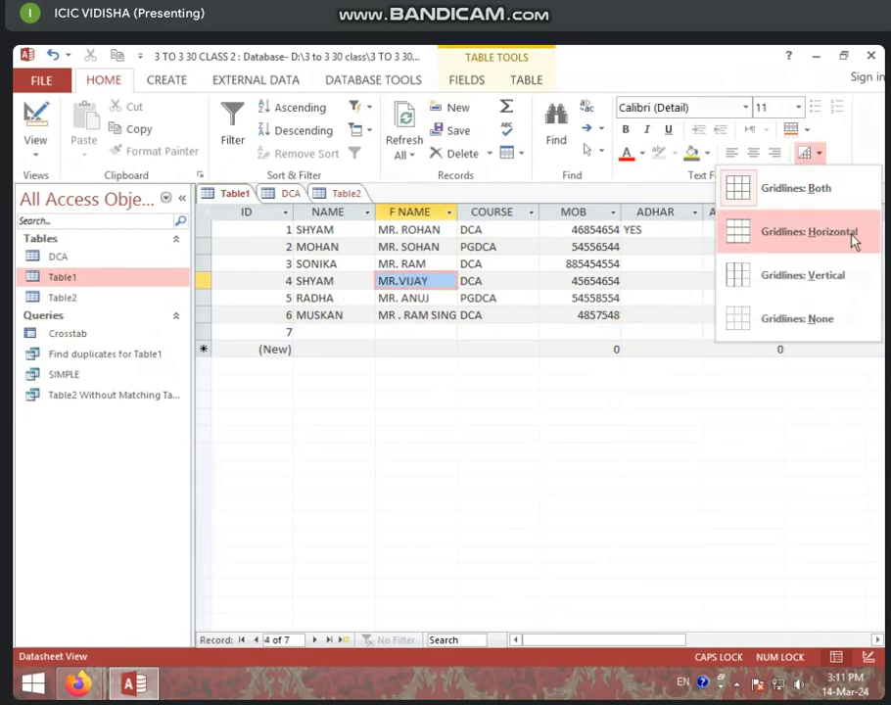
pyautogui.click(821, 235)
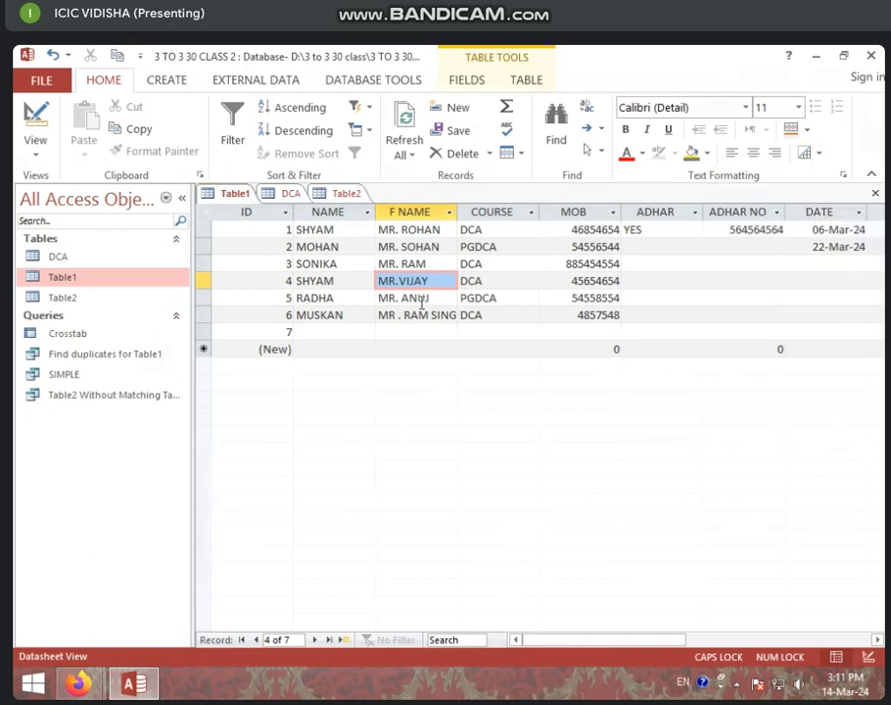
# Step: Switch Table1's datasheet gridlines to vertical only
pyautogui.click(204, 281)
pyautogui.click(327, 265)
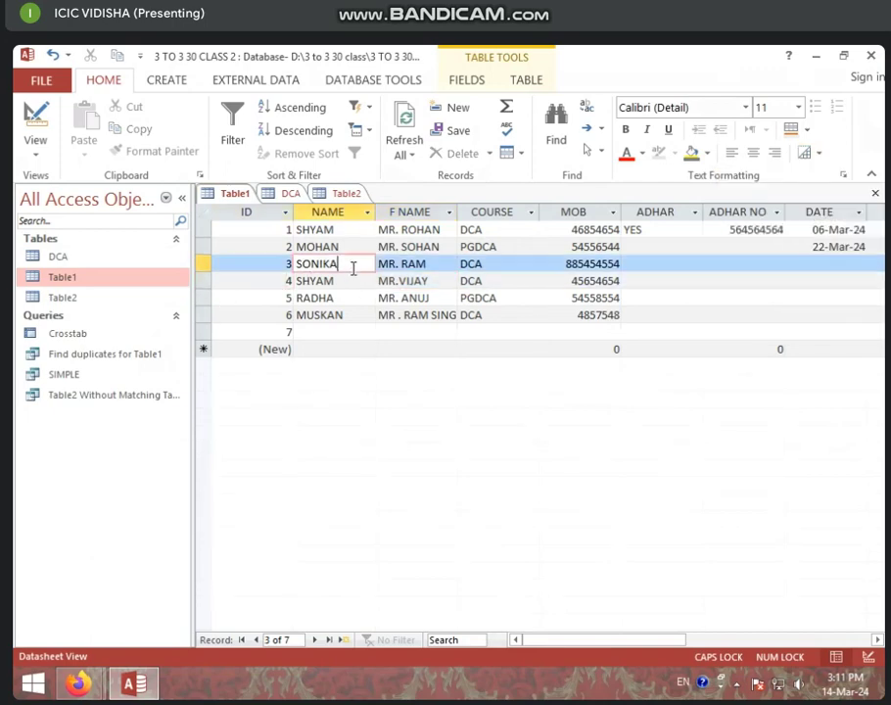
pyautogui.click(373, 348)
pyautogui.click(819, 154)
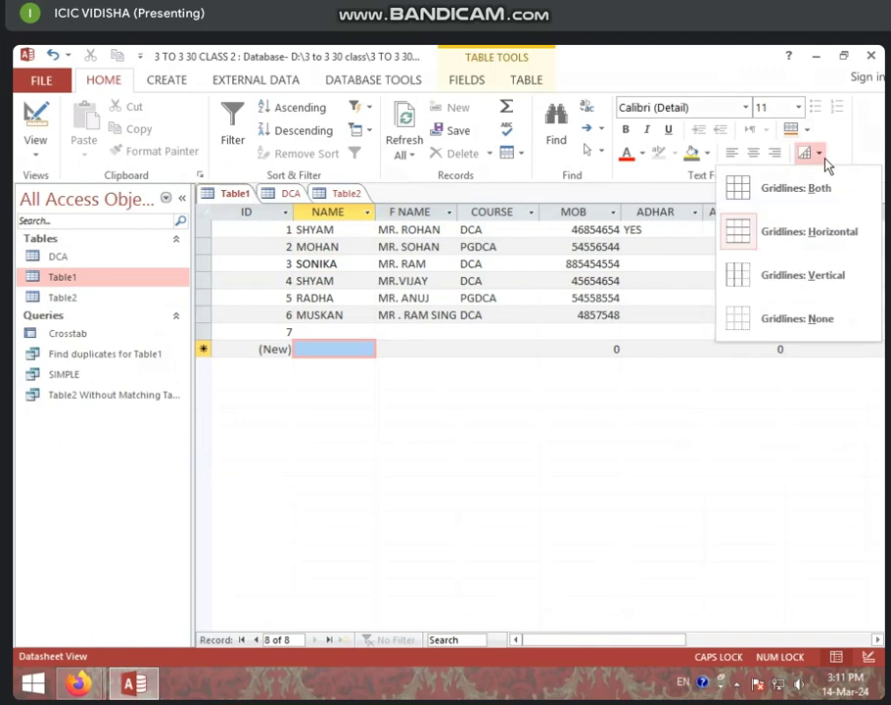
pyautogui.click(836, 278)
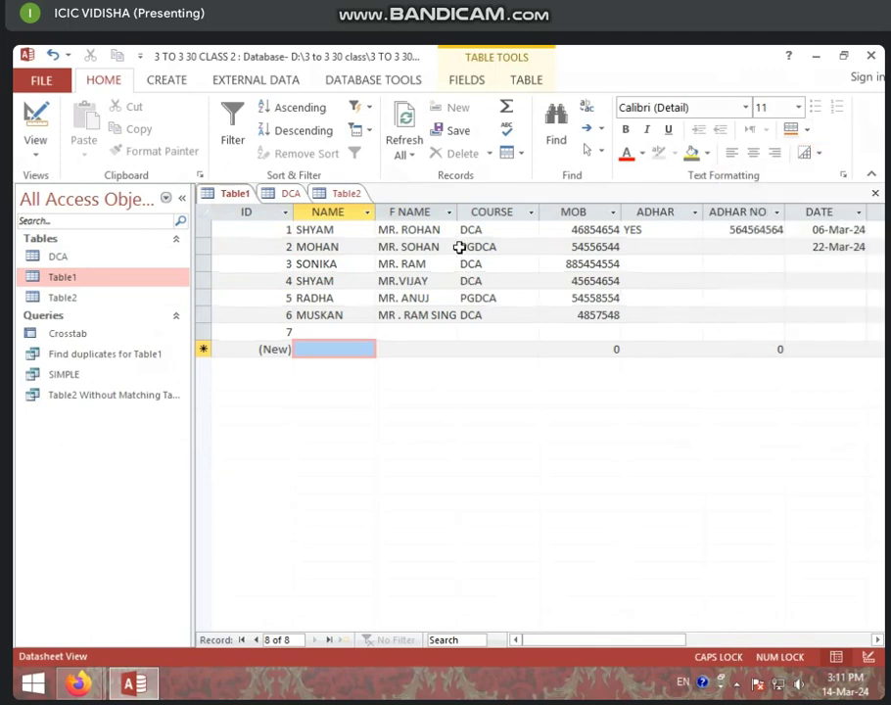
# Step: Remove all gridlines from Table1, and restore both horizontal and vertical gridlines
pyautogui.click(814, 154)
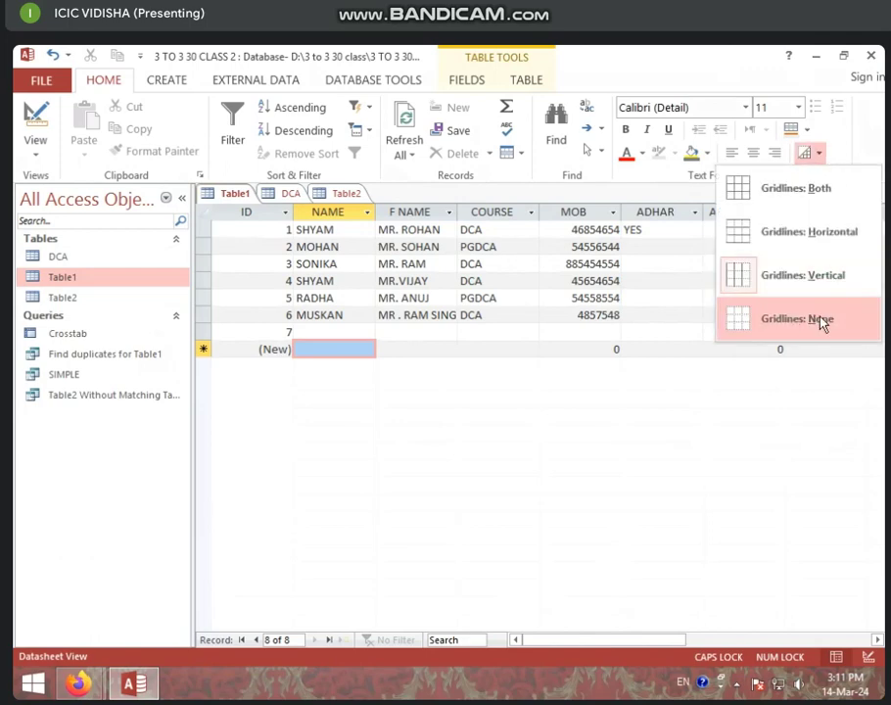
pyautogui.click(801, 333)
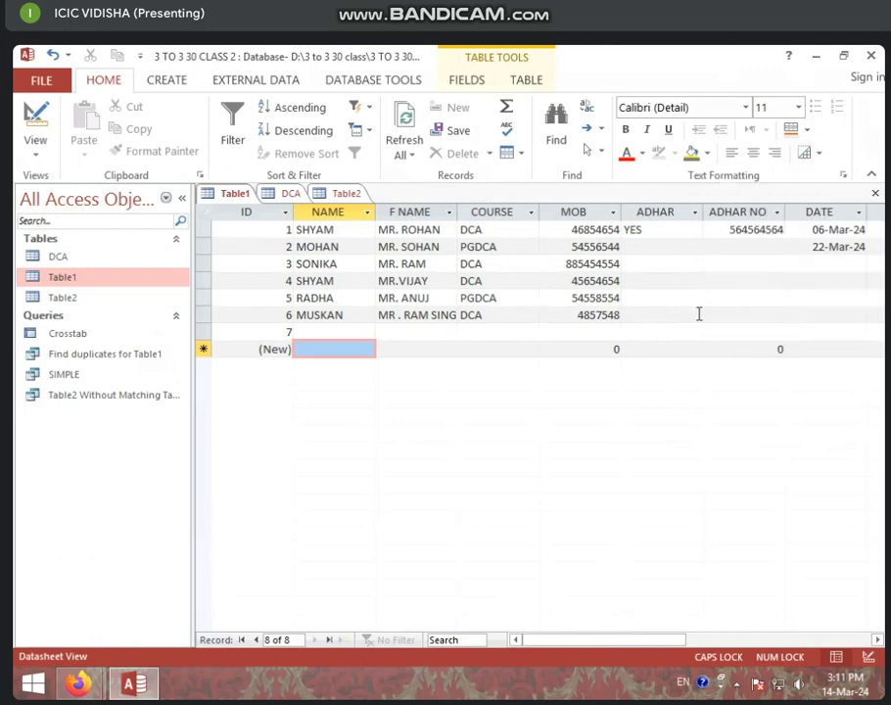
pyautogui.click(821, 154)
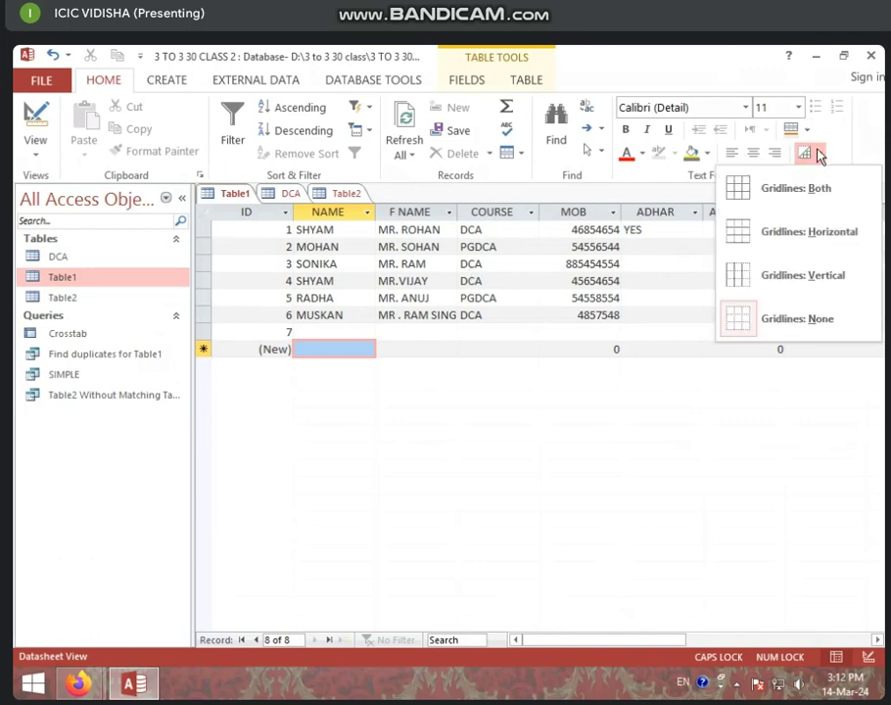
pyautogui.click(818, 199)
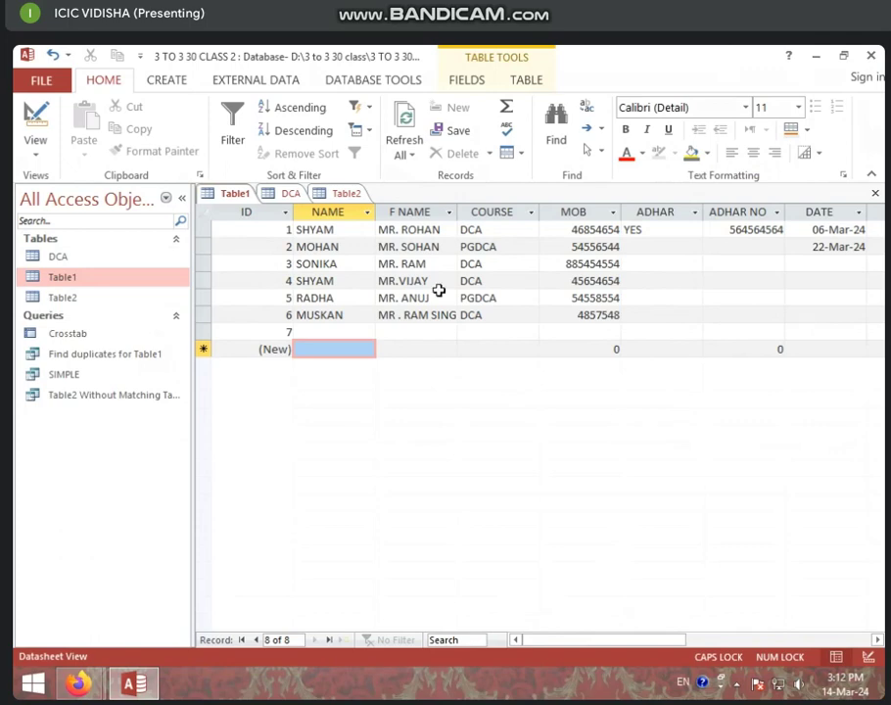
pyautogui.click(171, 82)
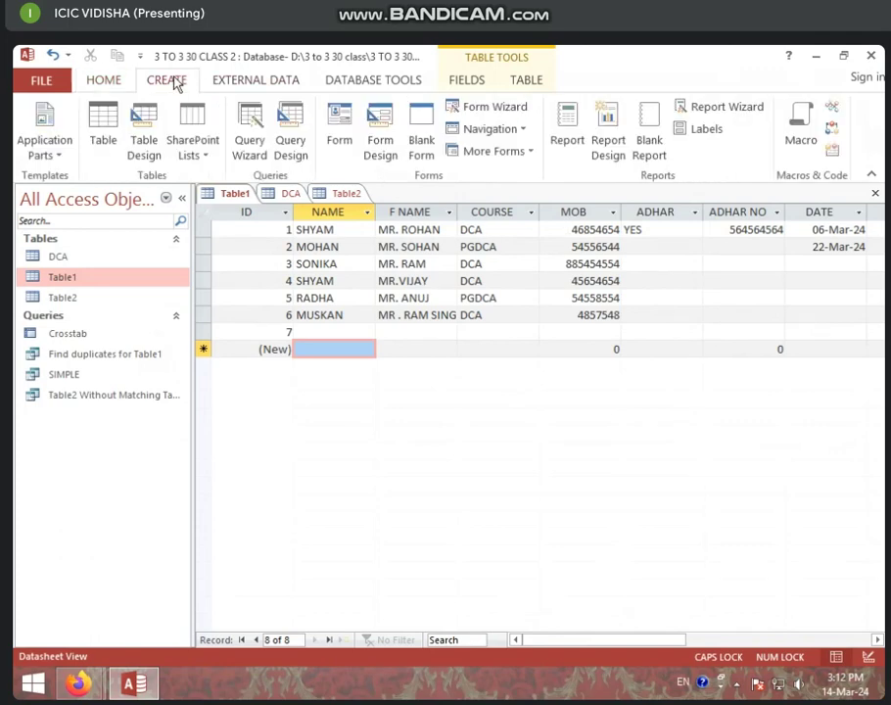
pyautogui.click(248, 147)
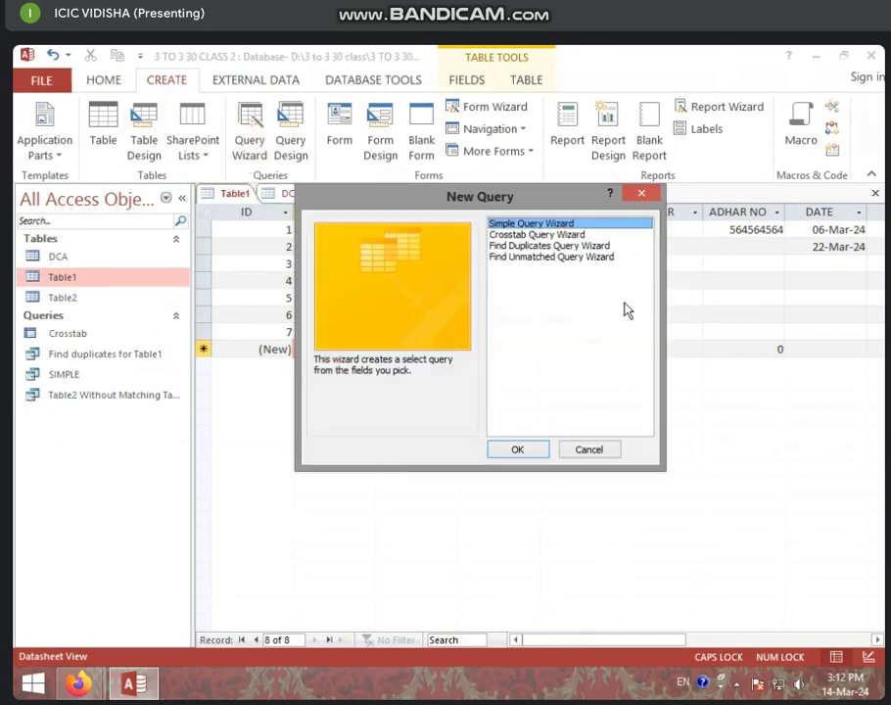
pyautogui.click(595, 452)
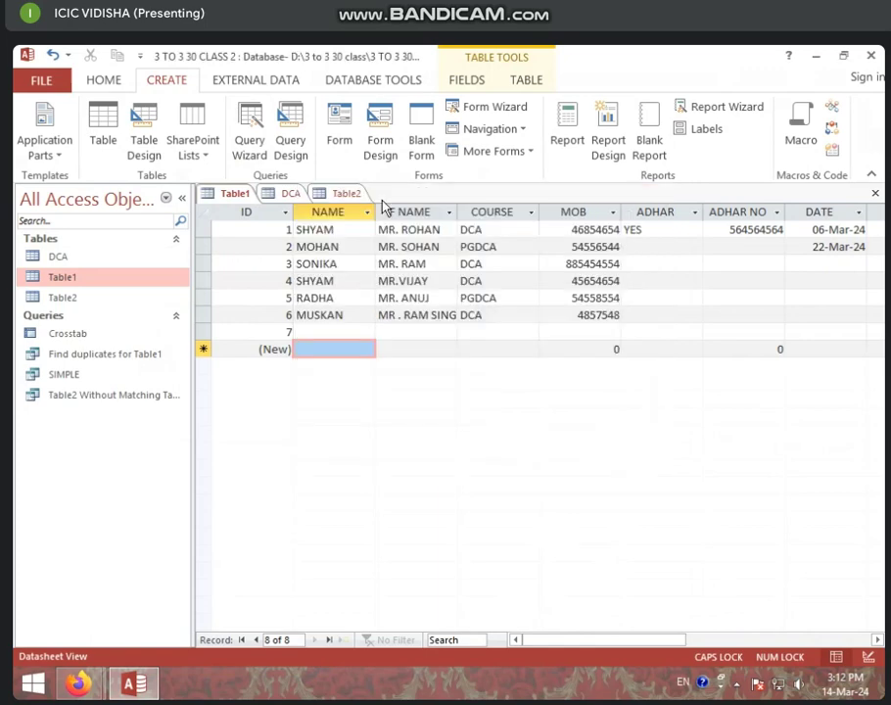
pyautogui.click(298, 157)
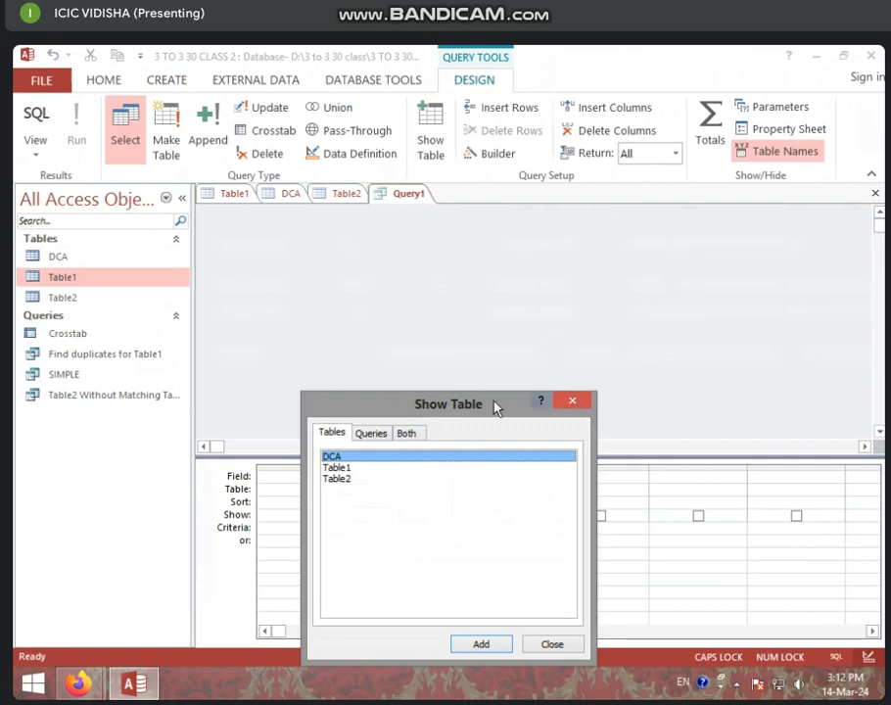
pyautogui.moveTo(494, 407); pyautogui.dragTo(643, 210)
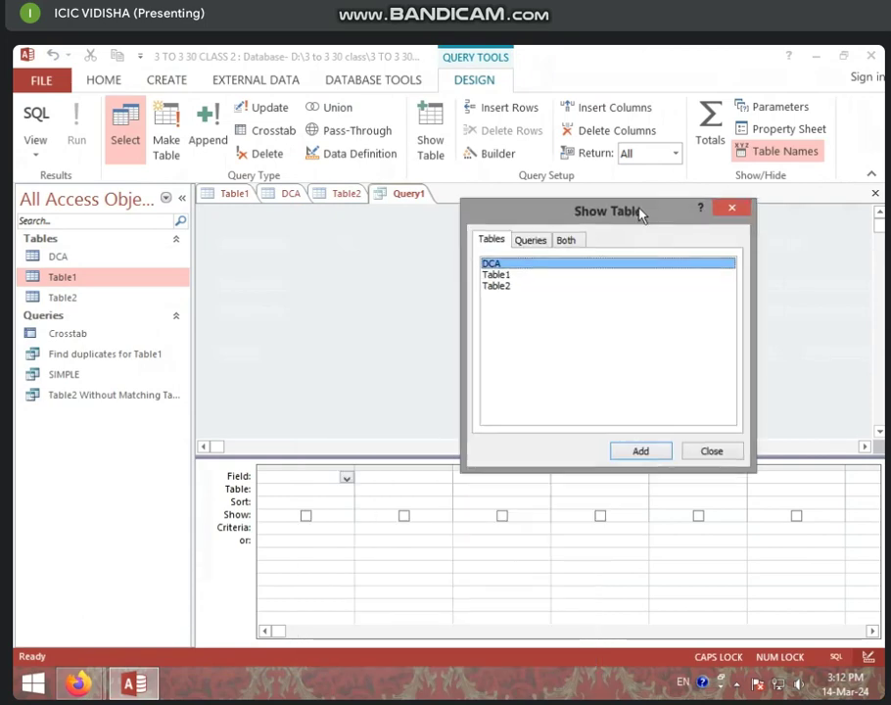
pyautogui.click(745, 210)
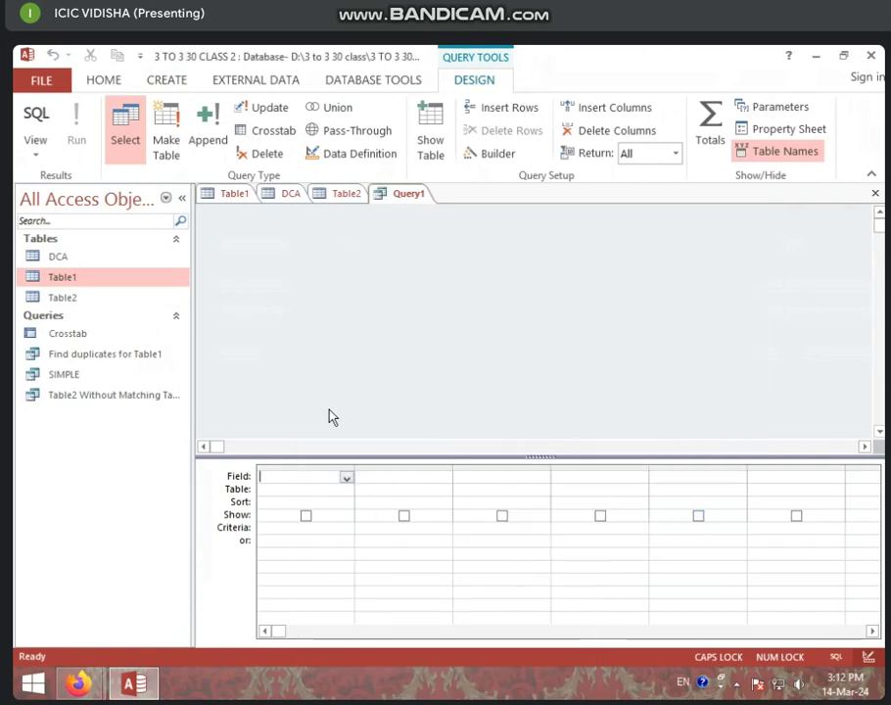
# Step: Close all open tables and the blank query without saving Table1's layout changes
pyautogui.rightClick(291, 196)
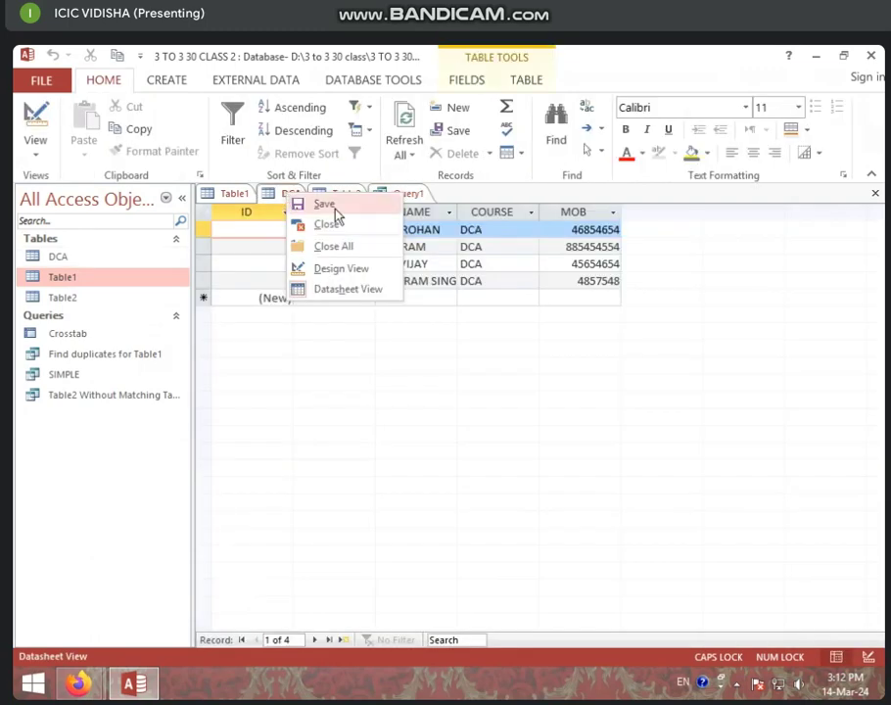
pyautogui.click(332, 247)
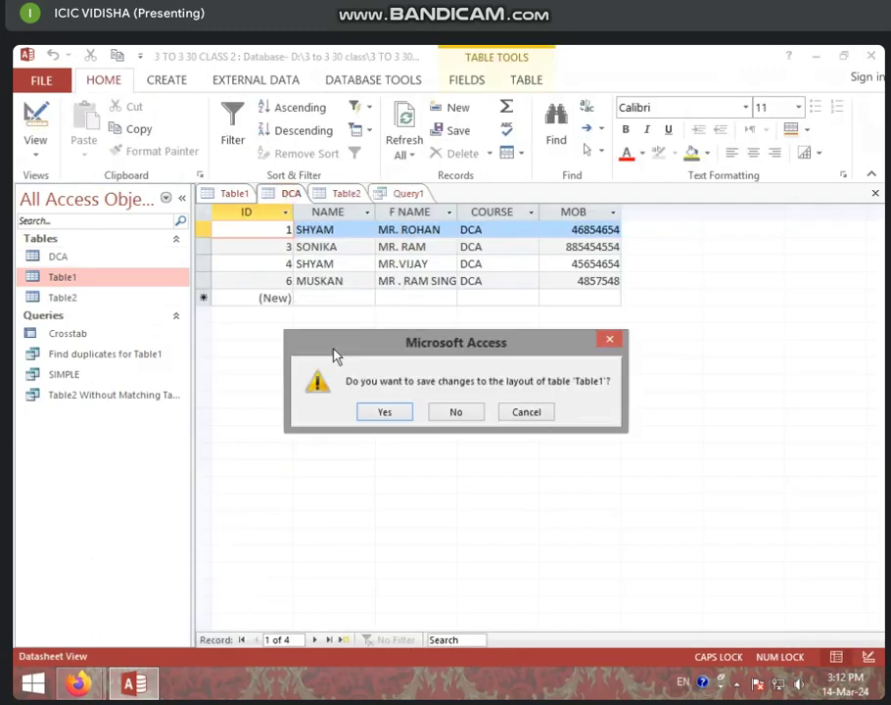
pyautogui.click(454, 412)
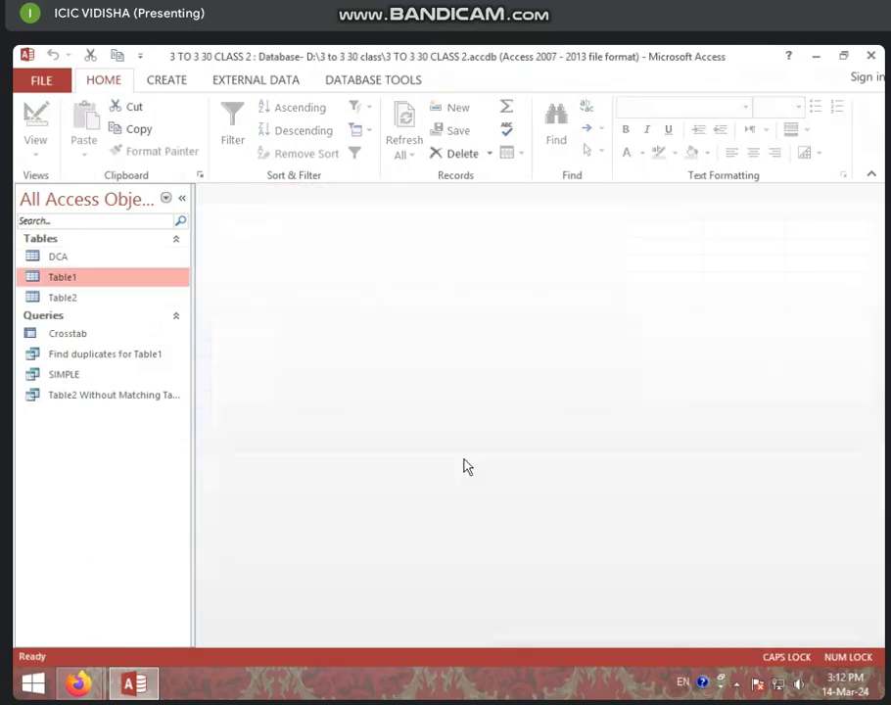
# Step: Open the DCA table and Table1 and examine their records, especially the COURSE values
pyautogui.doubleClick(65, 261)
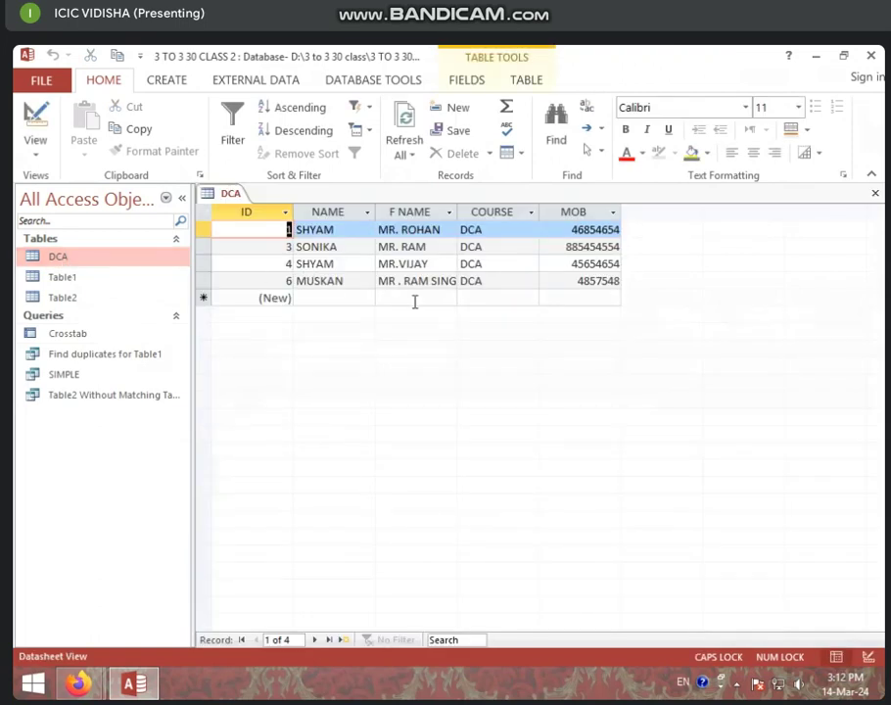
pyautogui.click(415, 300)
pyautogui.doubleClick(60, 277)
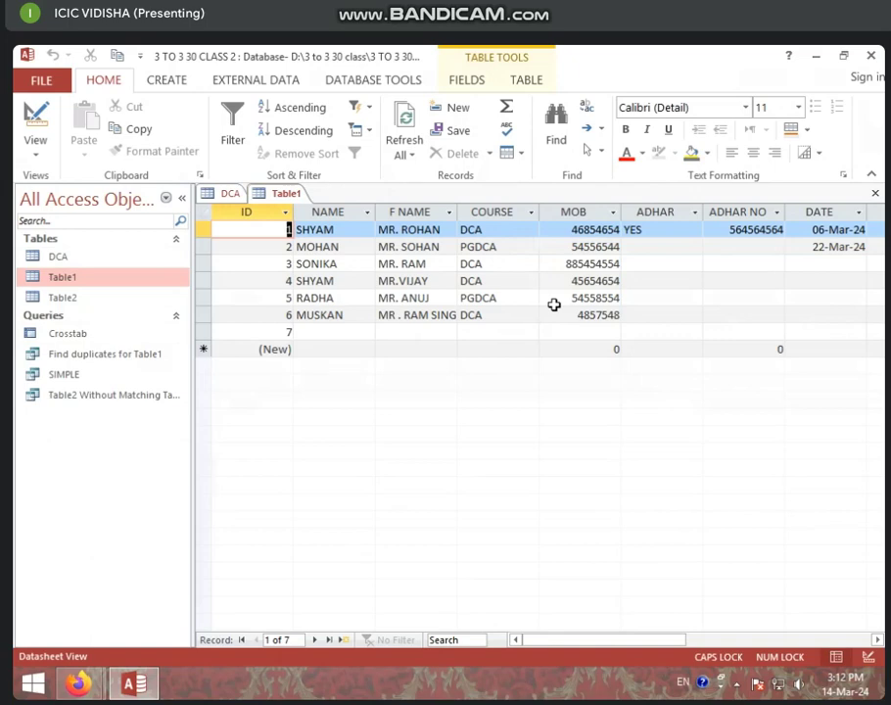
pyautogui.click(498, 228)
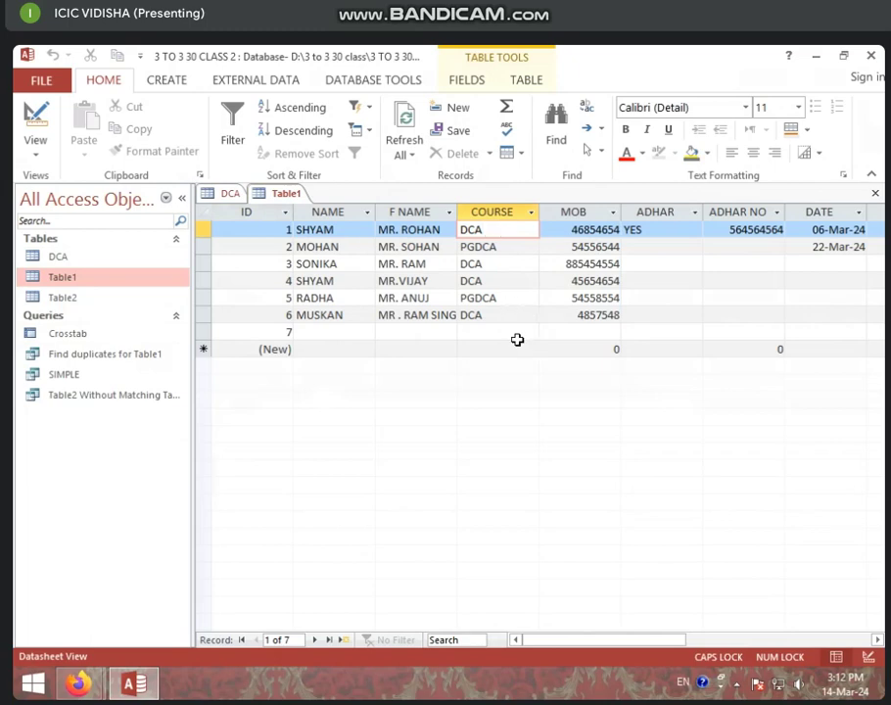
pyautogui.click(328, 333)
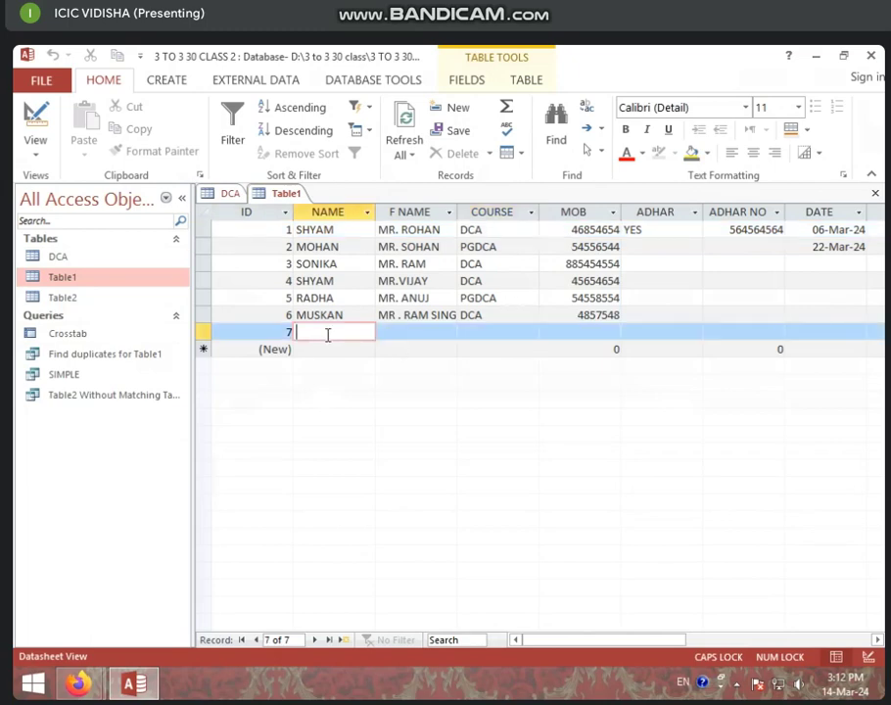
pyautogui.click(505, 240)
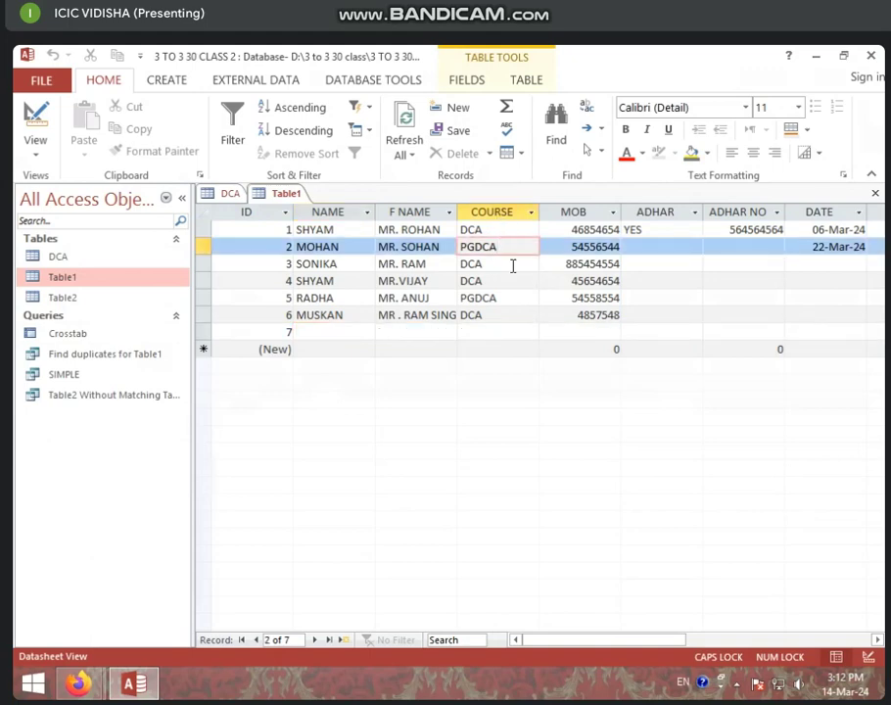
pyautogui.click(192, 86)
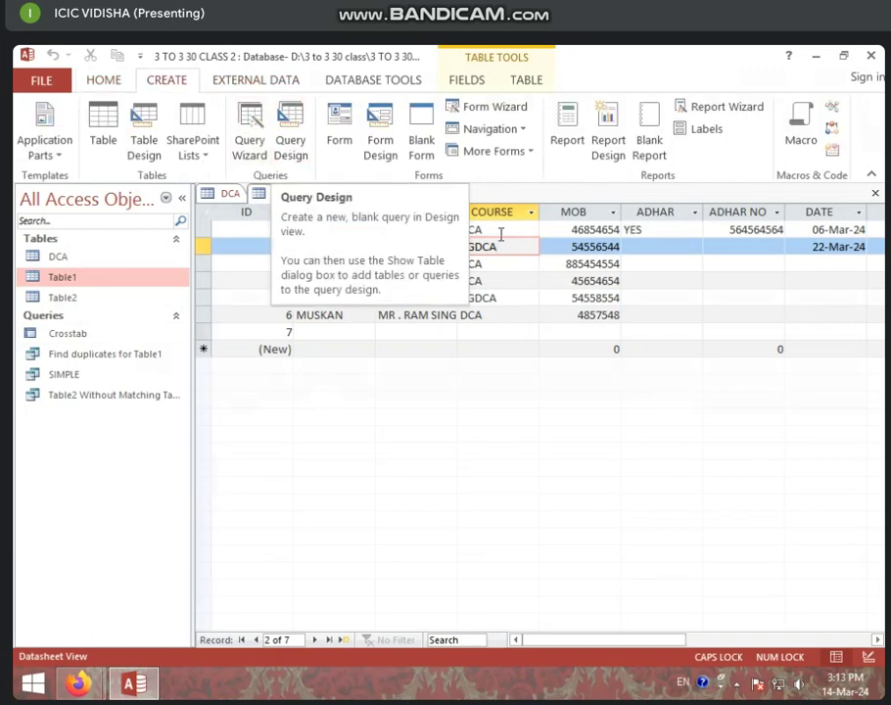
pyautogui.click(547, 246)
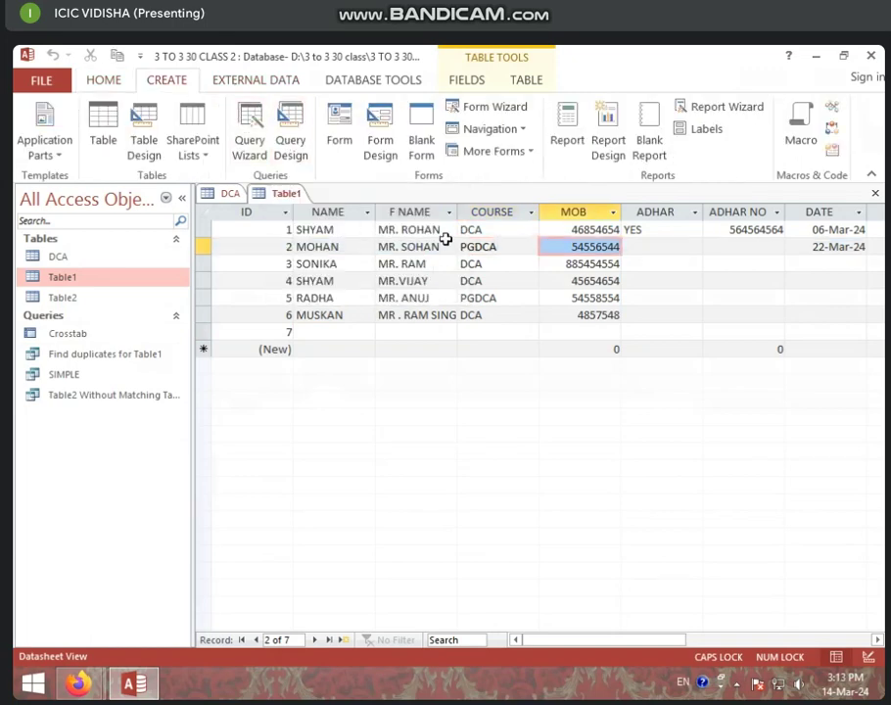
# Step: Close the DCA table and reopen it alongside Table1
pyautogui.click(227, 197)
pyautogui.rightClick(227, 197)
pyautogui.click(273, 228)
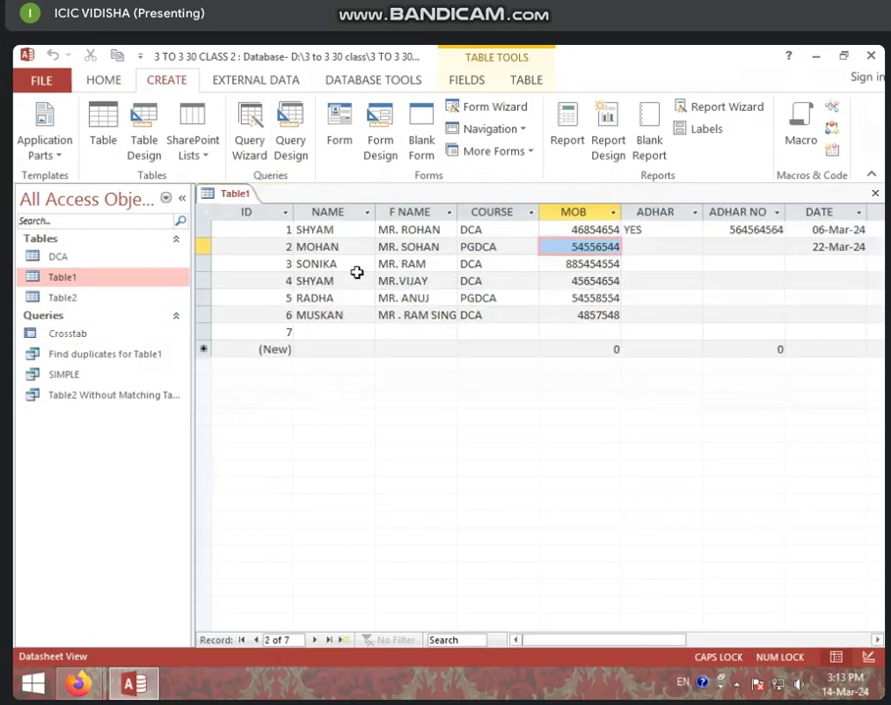
pyautogui.click(380, 280)
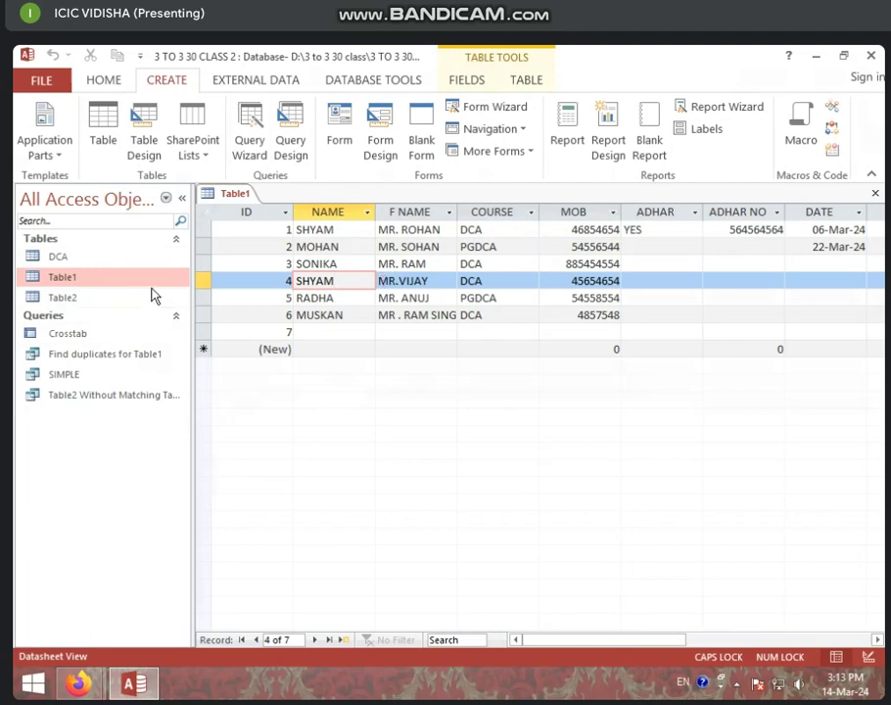
pyautogui.doubleClick(105, 262)
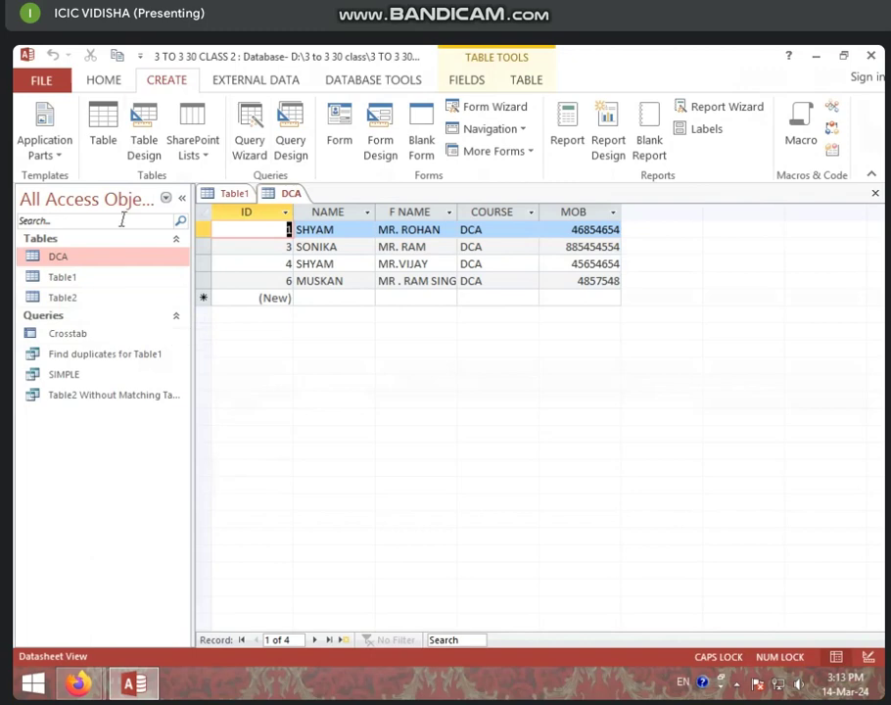
# Step: Create a new table in Design view with a Short Text field named ABC
pyautogui.click(148, 136)
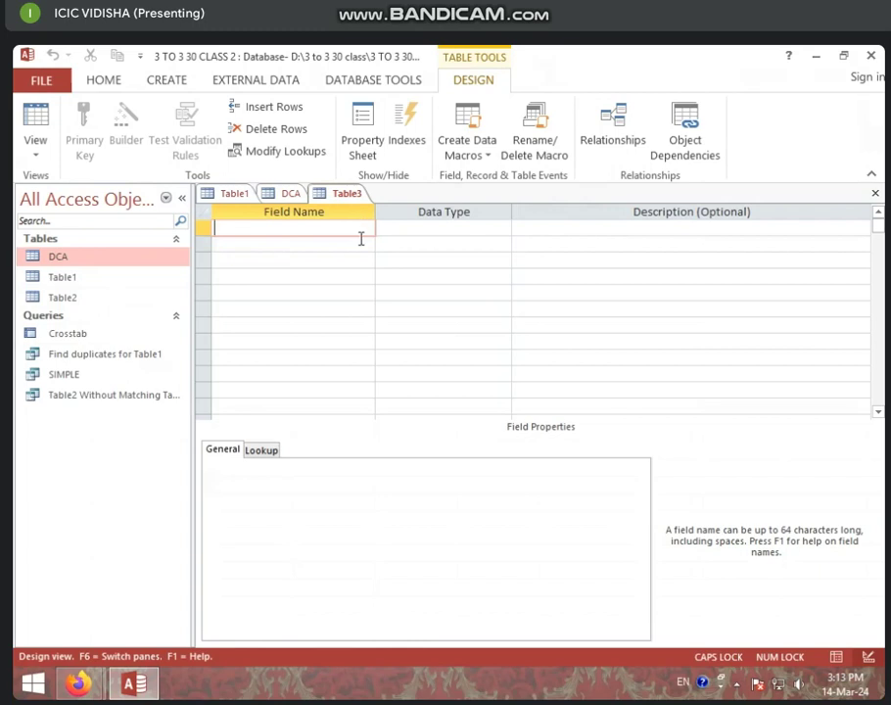
pyautogui.write('ABC')
pyautogui.click(441, 229)
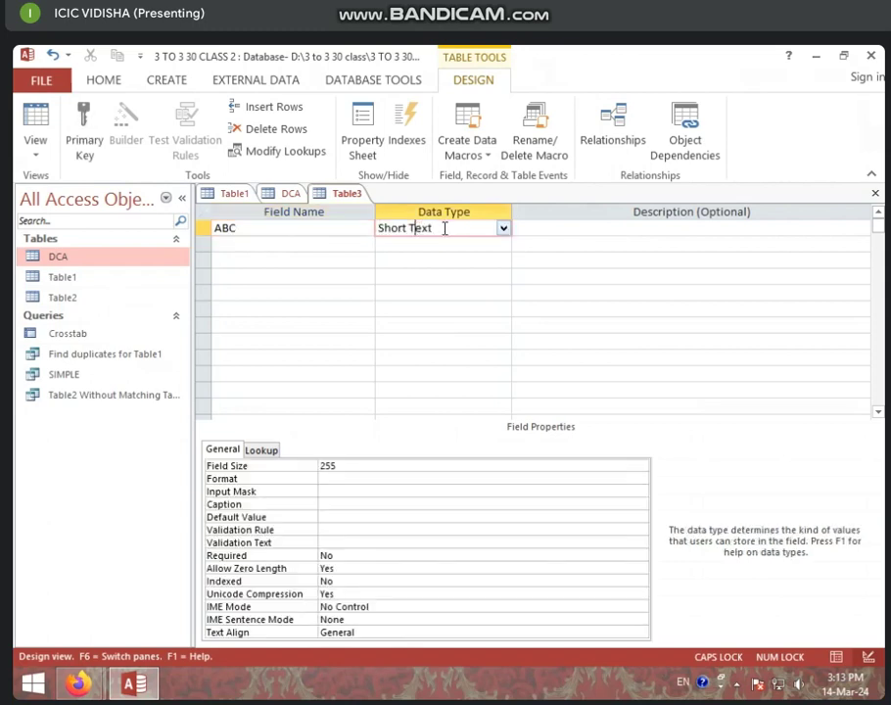
# Step: Save the new table as DCA QUERY and let a primary key be created for it
pyautogui.rightClick(343, 194)
pyautogui.click(382, 226)
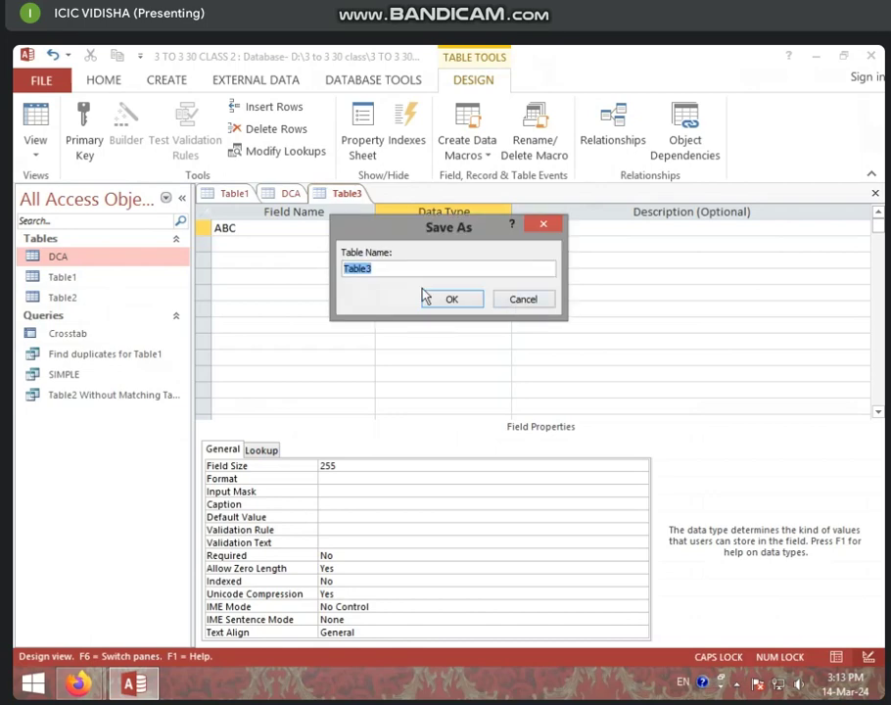
pyautogui.write('DCA QUER')
pyautogui.write('Y')
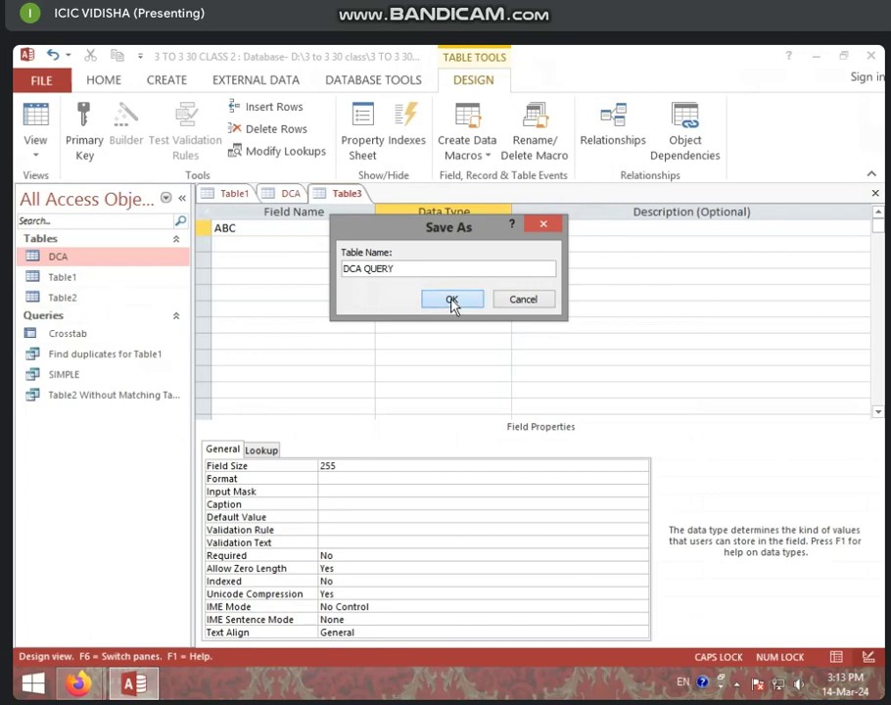
pyautogui.click(452, 299)
pyautogui.click(386, 429)
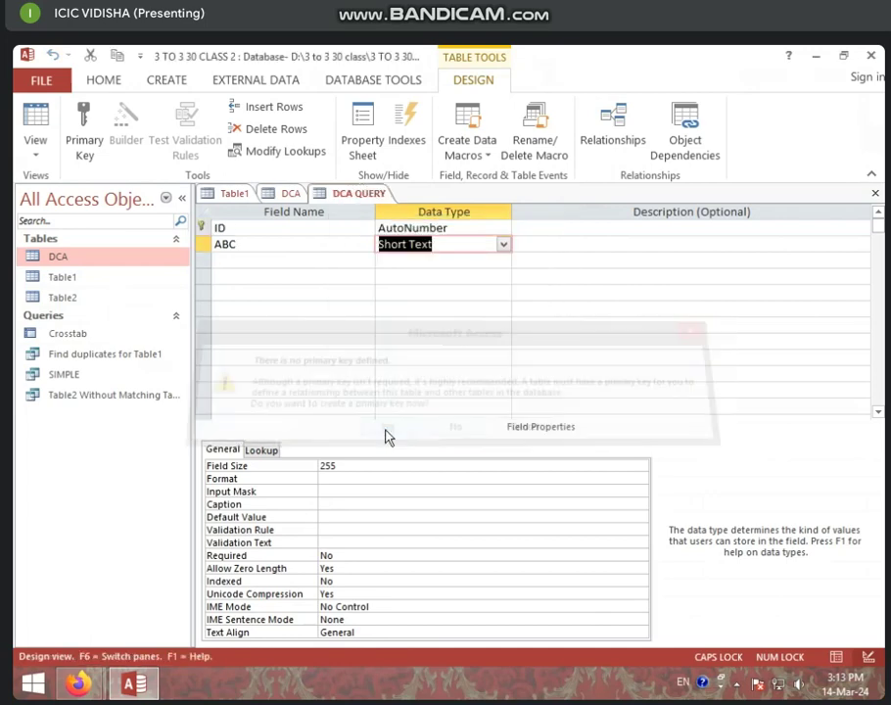
# Step: Close the DCA QUERY table and all the other open tables
pyautogui.rightClick(360, 195)
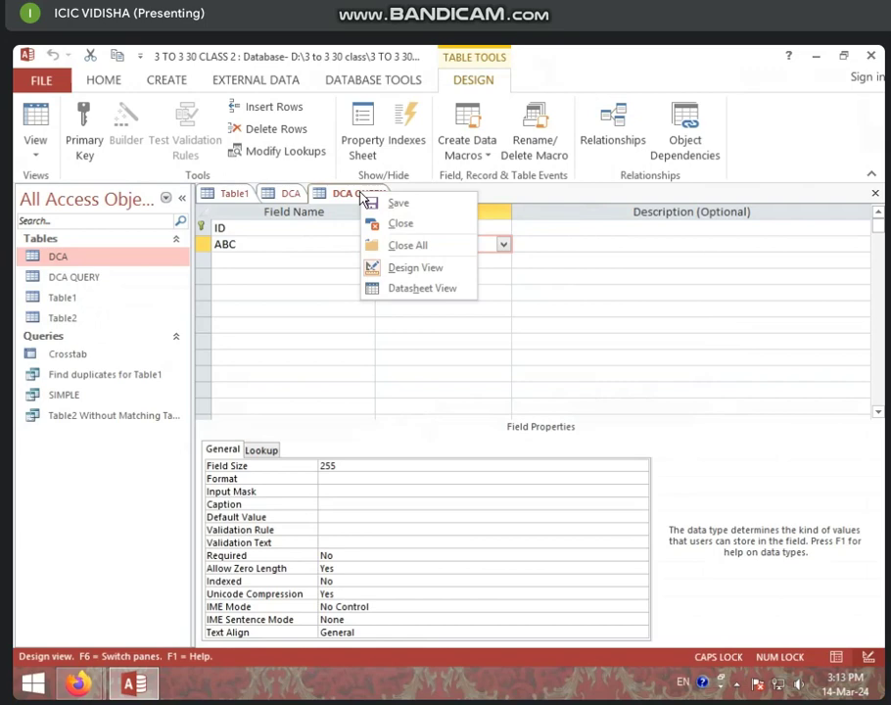
pyautogui.click(401, 224)
pyautogui.rightClick(281, 199)
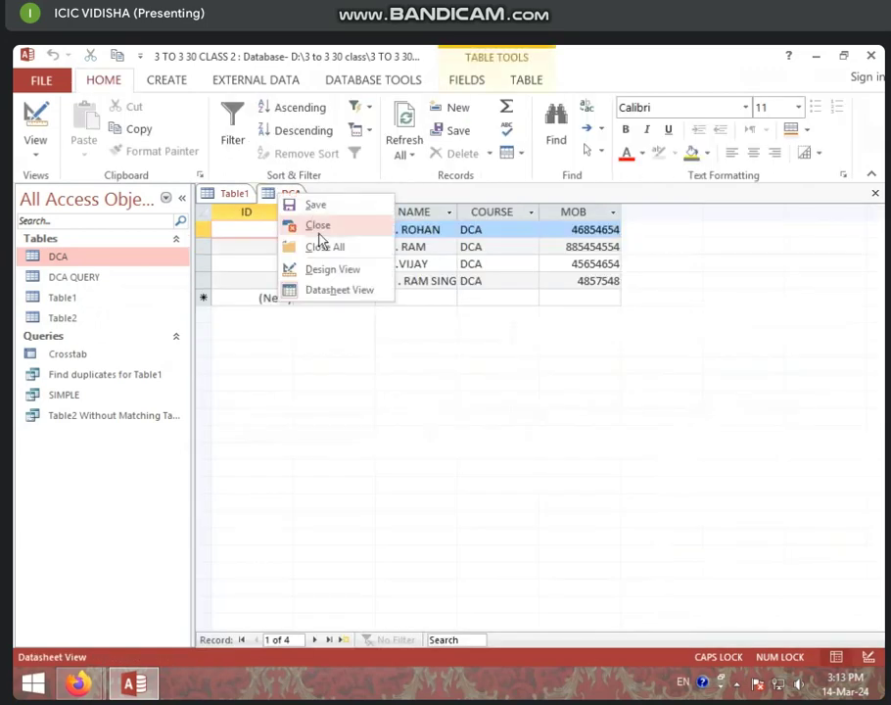
pyautogui.click(336, 248)
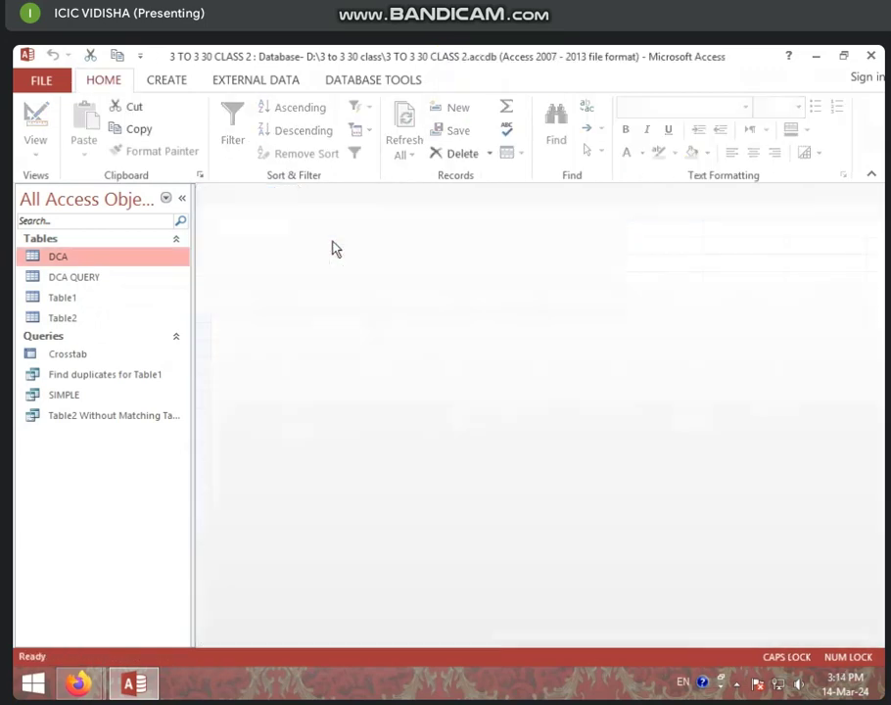
# Step: Create a new query in Design view and dismiss the table selection without adding a table
pyautogui.click(177, 85)
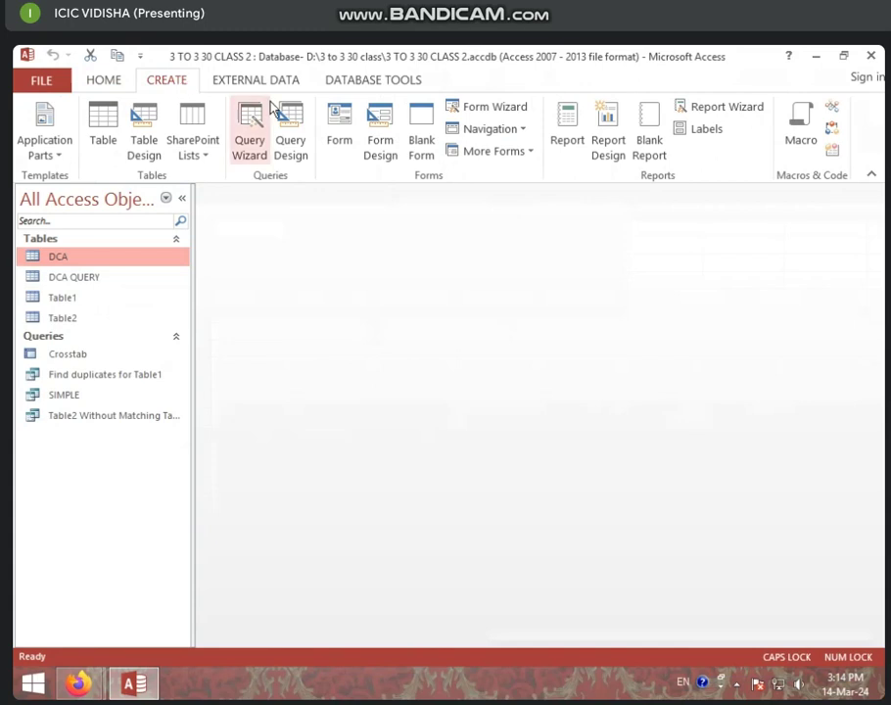
pyautogui.click(291, 147)
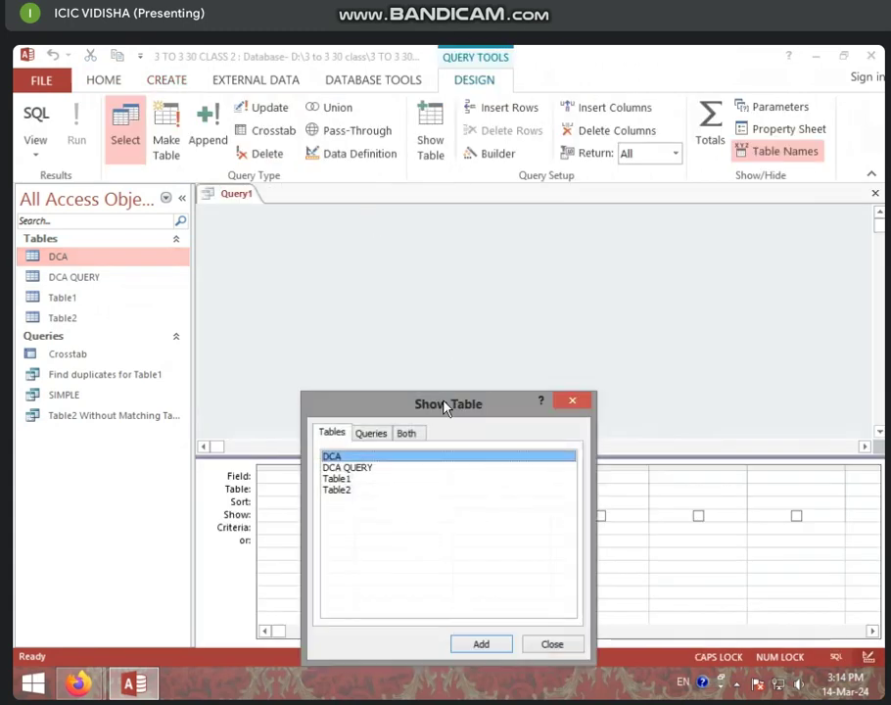
pyautogui.moveTo(445, 407); pyautogui.dragTo(469, 214)
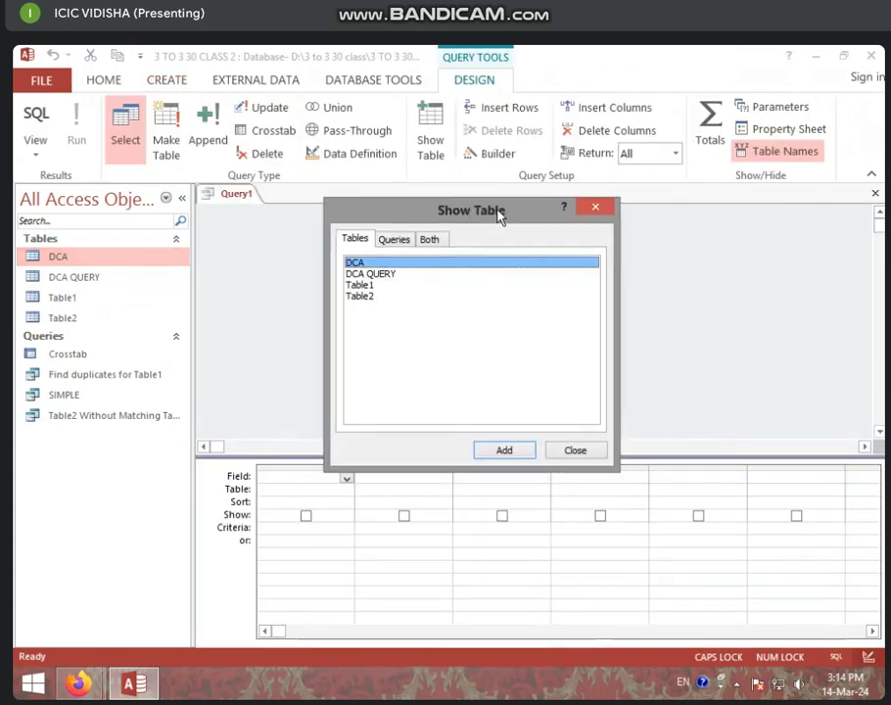
pyautogui.click(365, 297)
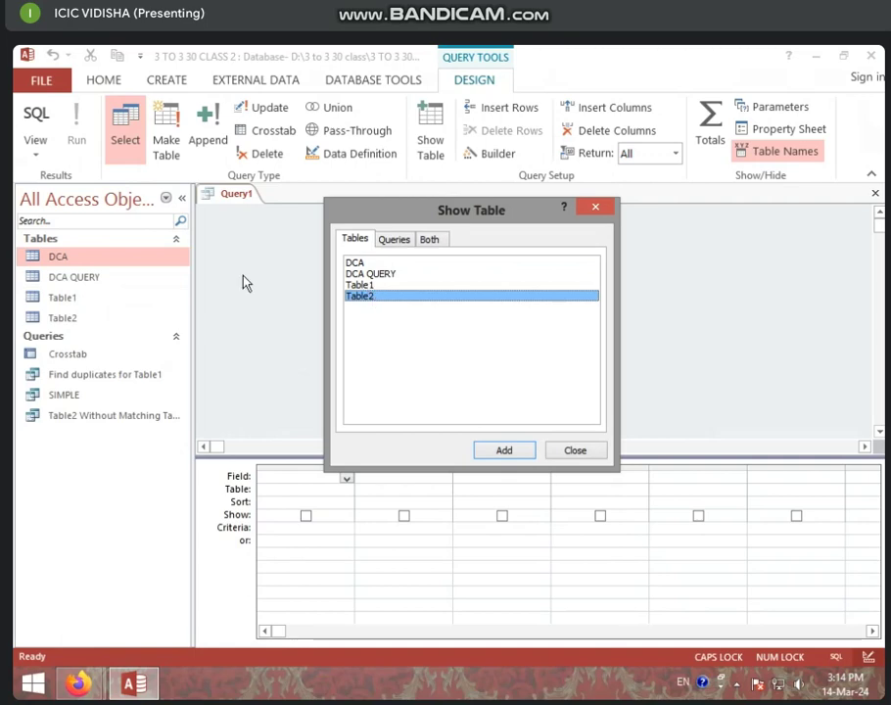
pyautogui.click(123, 260)
pyautogui.click(580, 452)
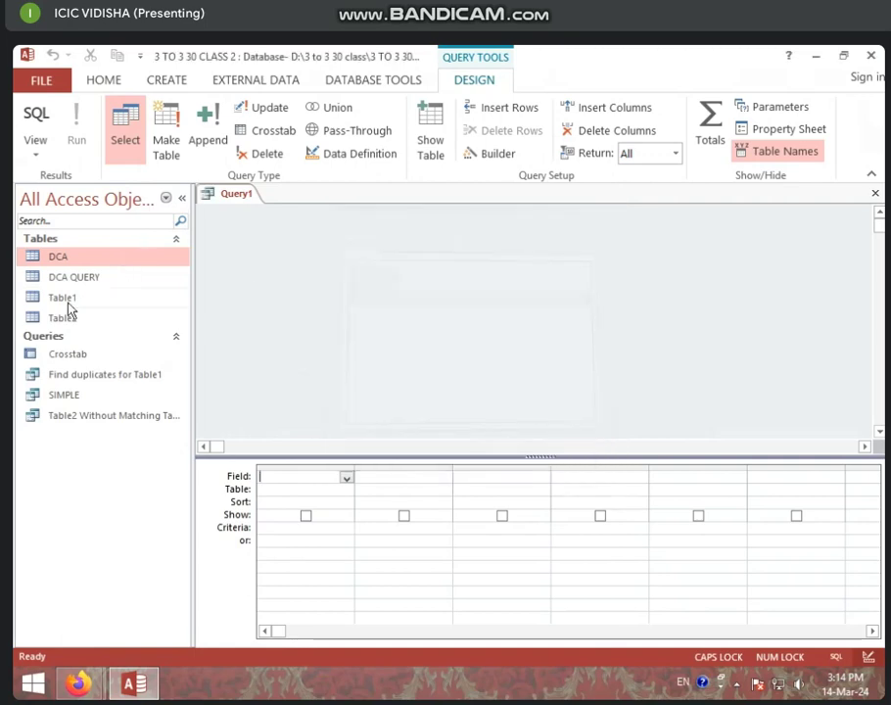
# Step: Open Table1 to examine its records and close it again
pyautogui.click(62, 299)
pyautogui.doubleClick(62, 302)
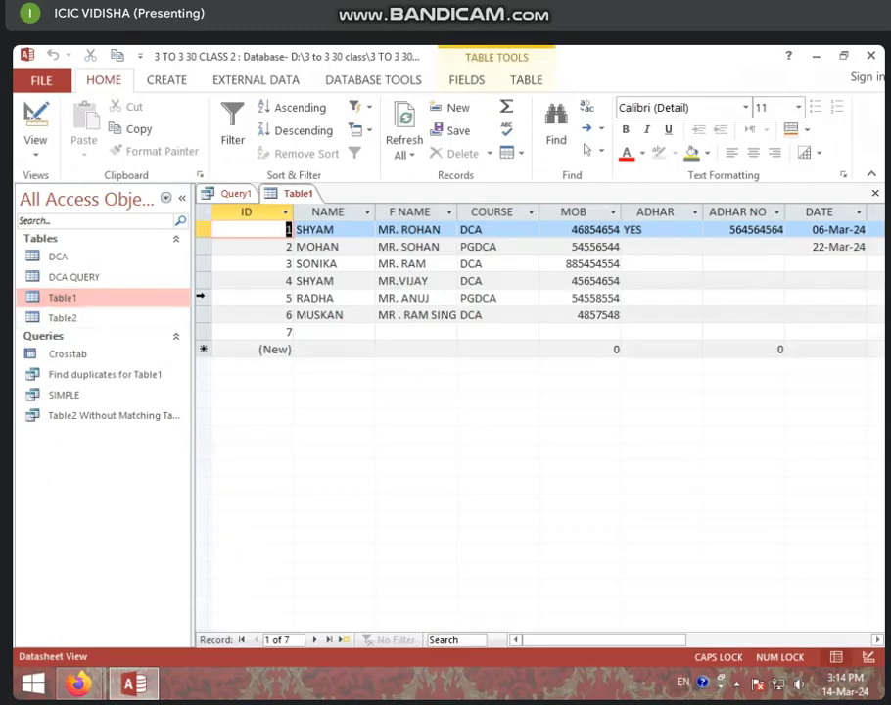
pyautogui.rightClick(296, 194)
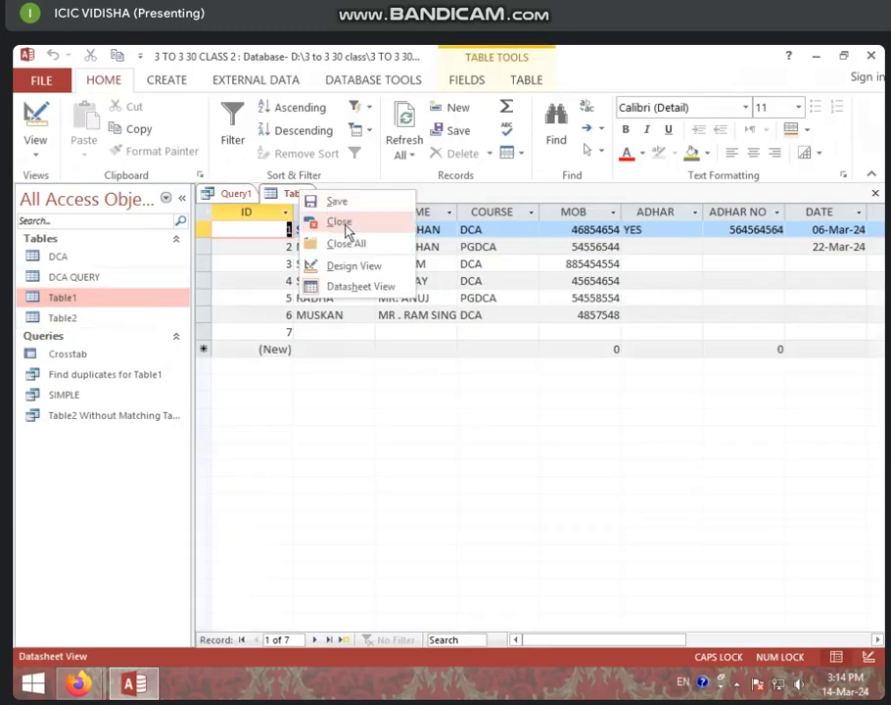
pyautogui.click(304, 223)
# Step: Add Table1 to the new query as its source table
pyautogui.rightClick(389, 307)
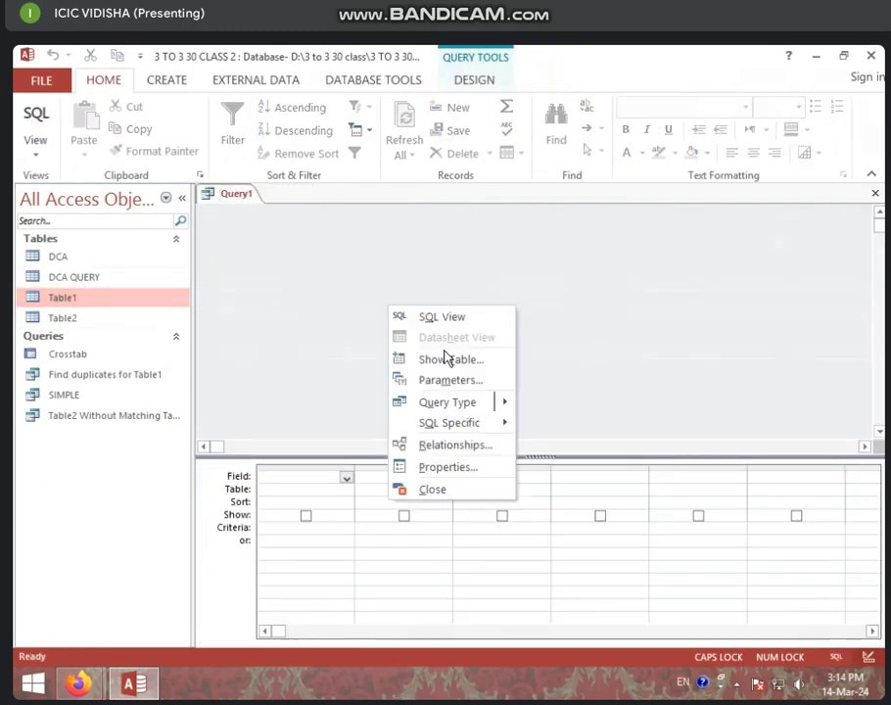
pyautogui.click(443, 367)
pyautogui.moveTo(438, 404); pyautogui.dragTo(458, 165)
pyautogui.click(372, 230)
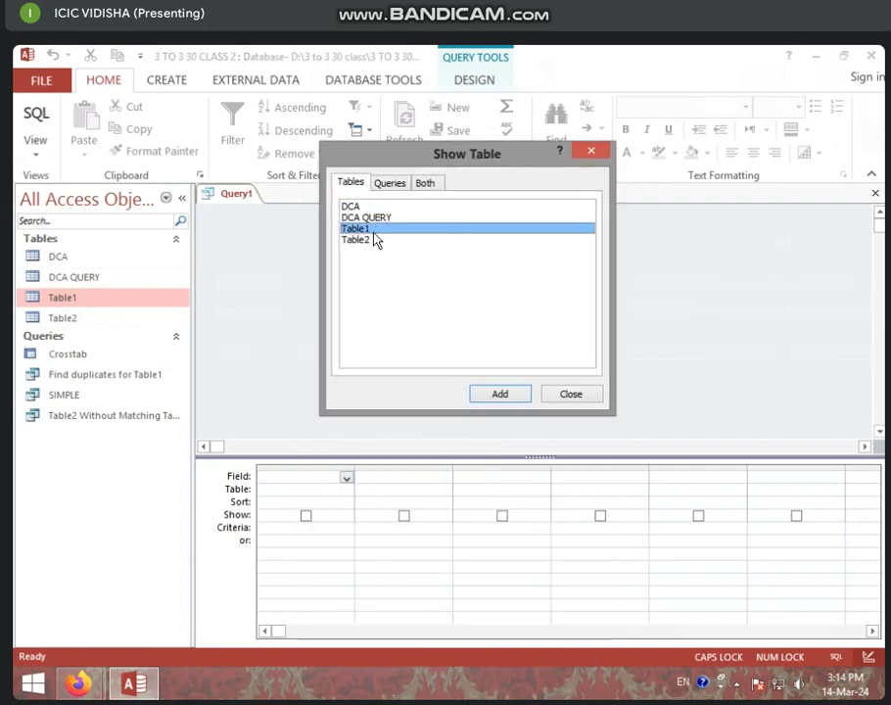
pyautogui.click(497, 404)
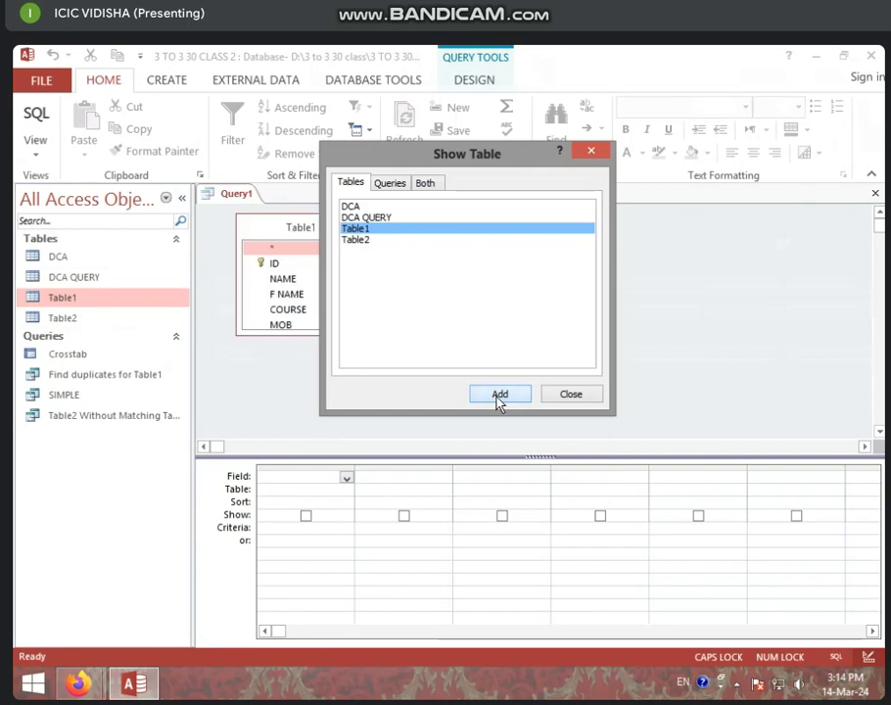
pyautogui.click(588, 152)
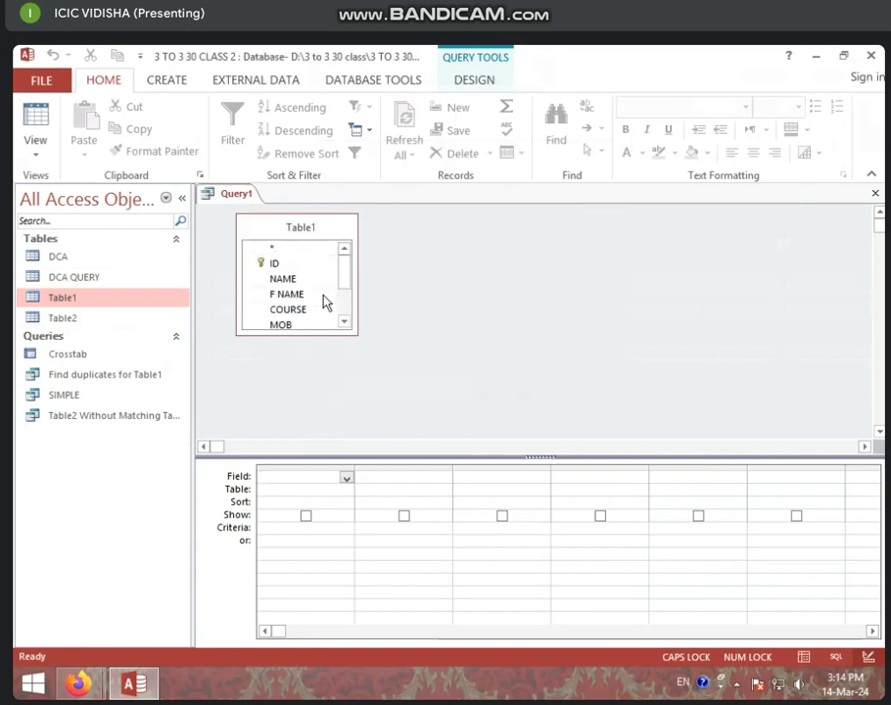
# Step: Place the ID field in the query design grid and add the complete set of Table1 fields to it
pyautogui.moveTo(351, 281); pyautogui.dragTo(343, 251)
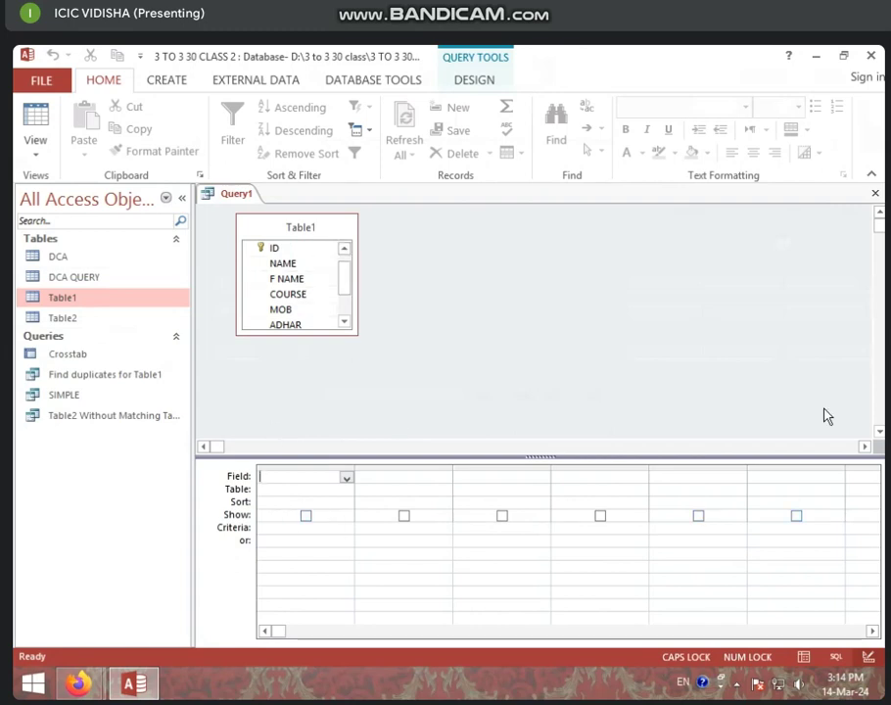
pyautogui.moveTo(274, 248); pyautogui.dragTo(309, 516)
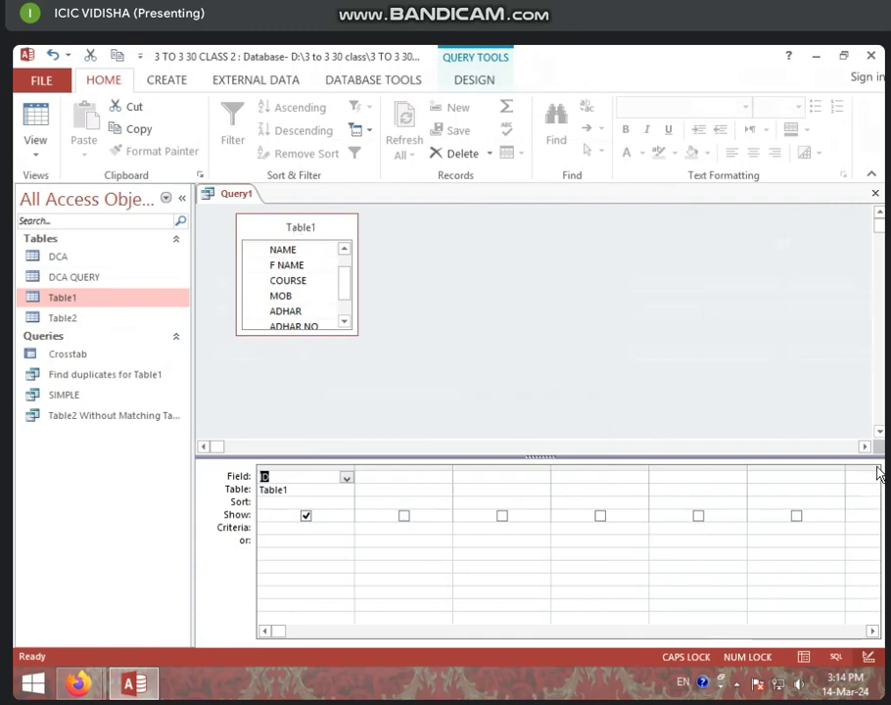
pyautogui.doubleClick(308, 228)
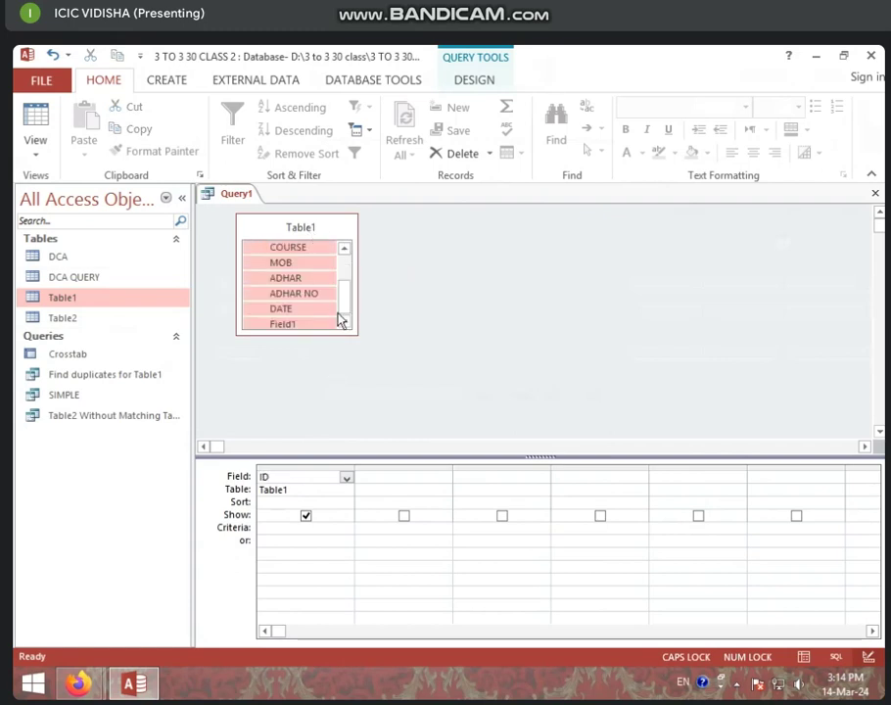
pyautogui.scroll(2, 330, 265)
pyautogui.scroll(1, 329, 265)
pyautogui.moveTo(303, 265); pyautogui.dragTo(307, 519)
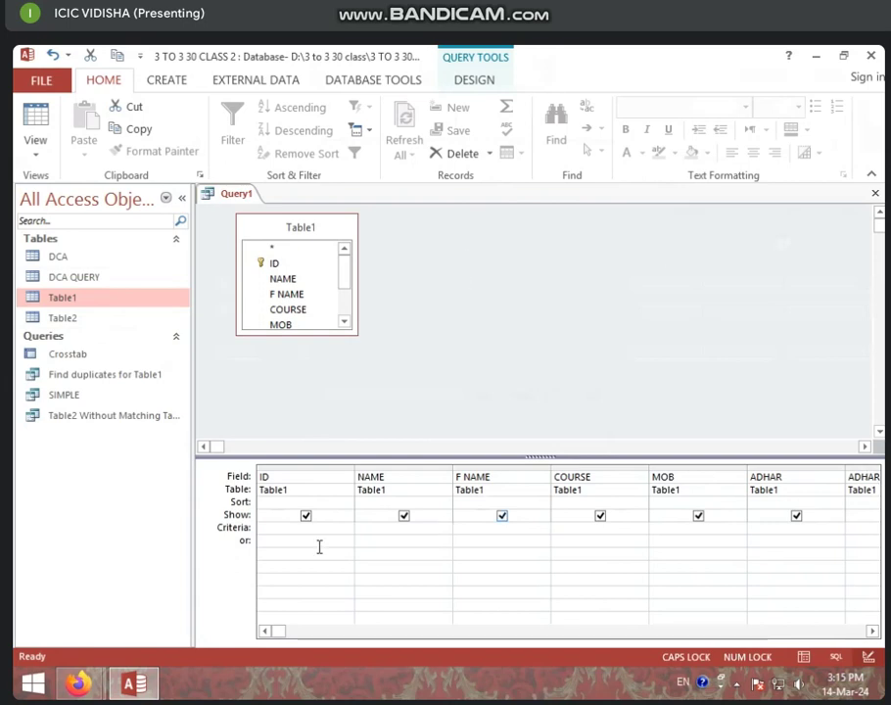
# Step: Keep the query as a Select query and set the COURSE criterion to "DCA"
pyautogui.click(482, 81)
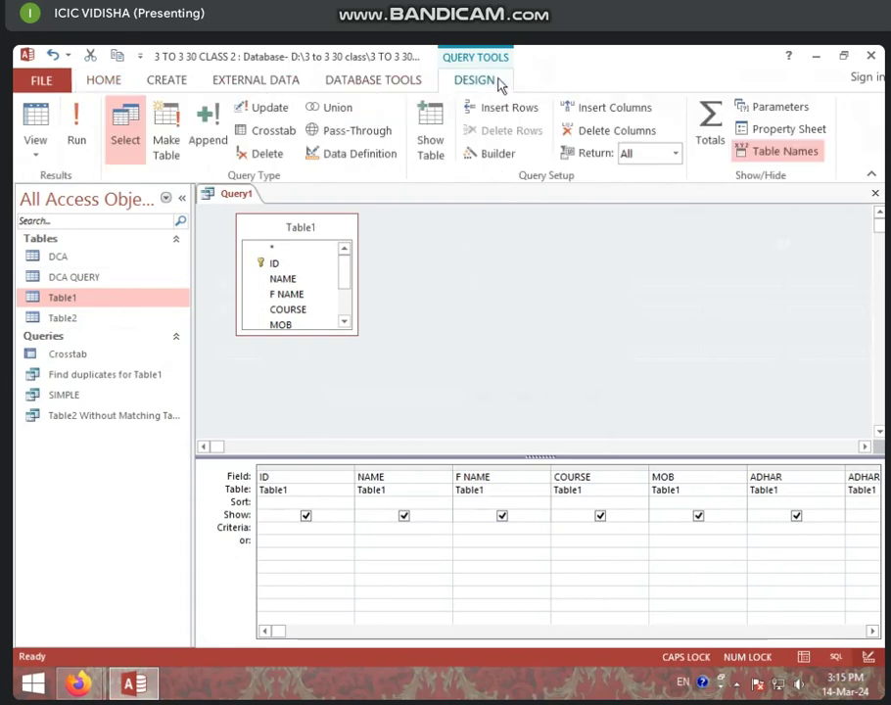
pyautogui.click(128, 140)
pyautogui.click(275, 557)
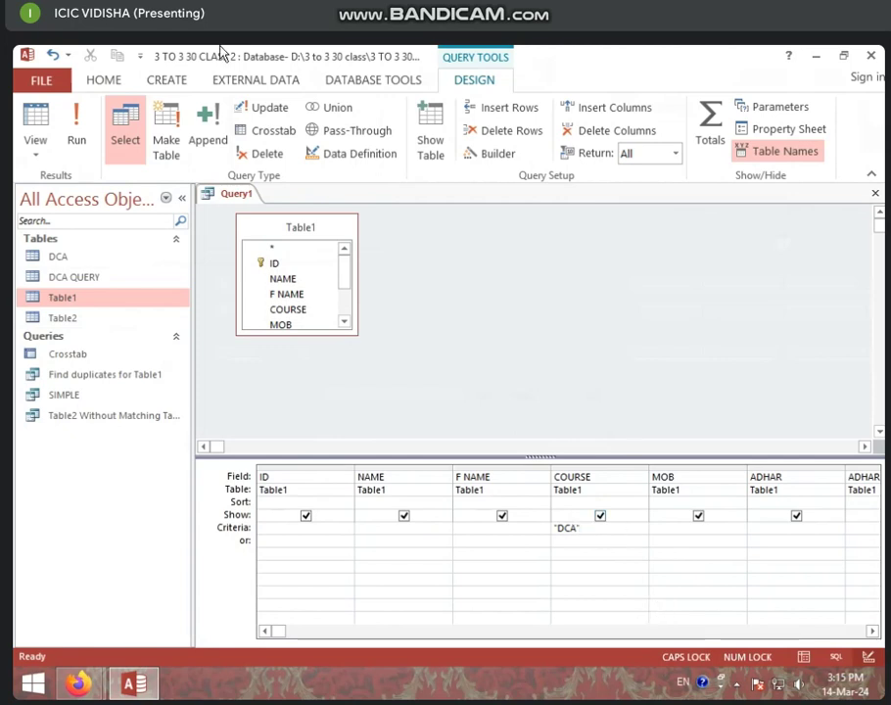
# Step: Convert the query to a Make Table query that writes to DCA QUERY in the current database
pyautogui.click(168, 145)
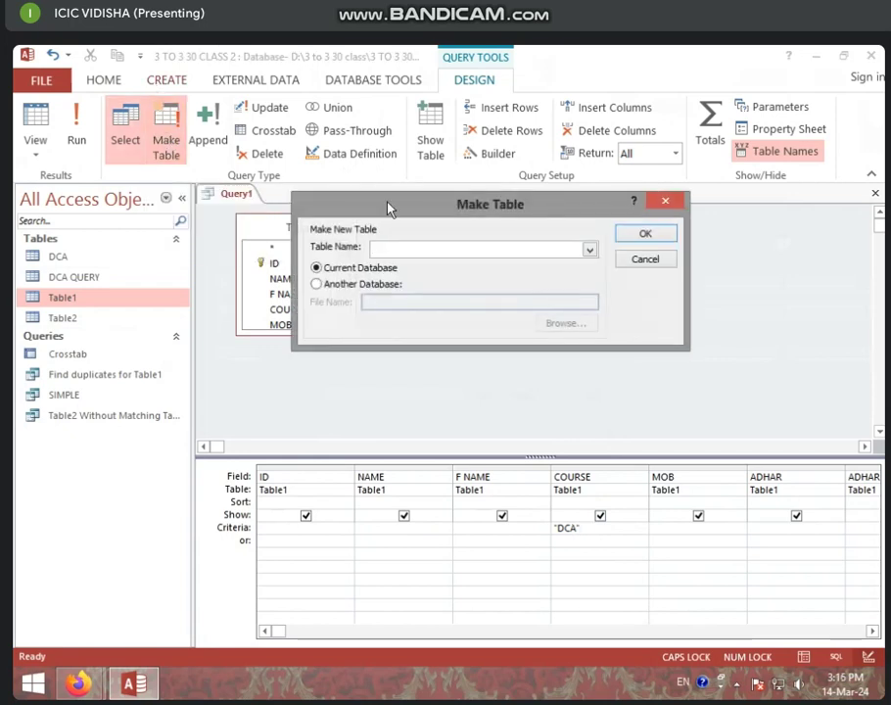
pyautogui.moveTo(388, 208); pyautogui.dragTo(395, 158)
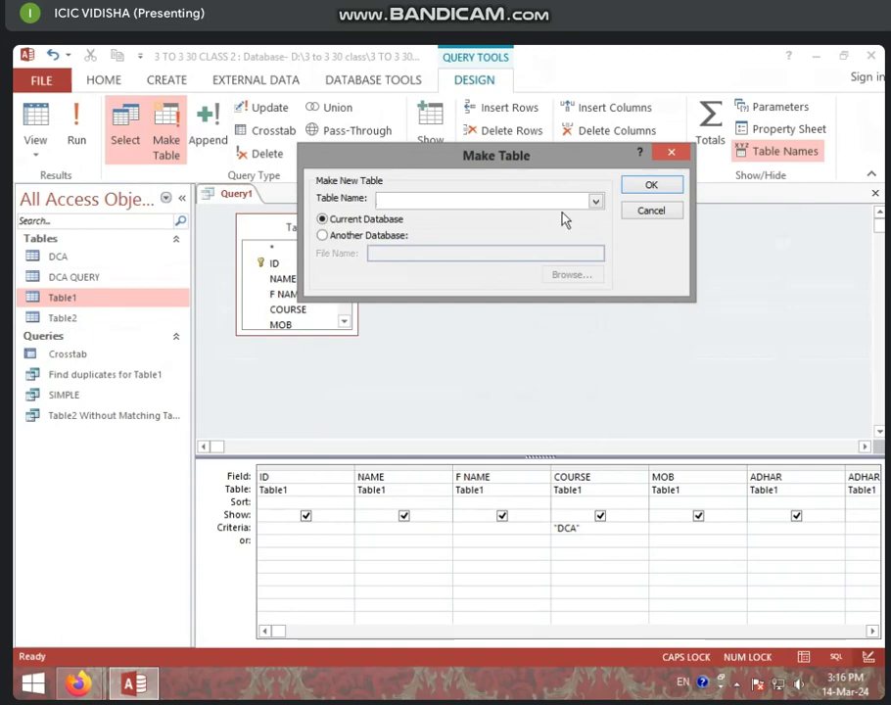
pyautogui.click(595, 201)
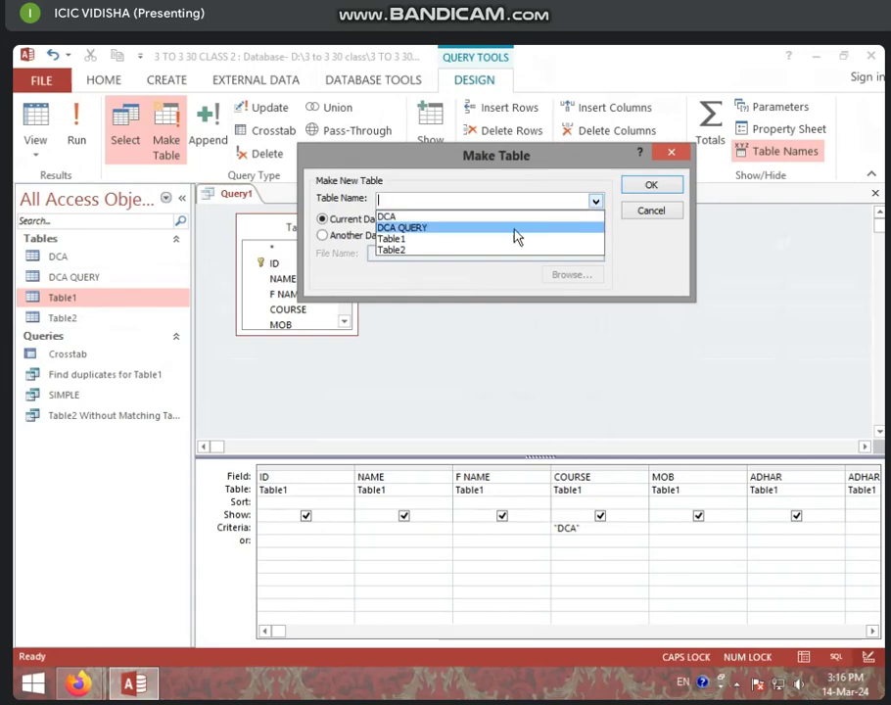
pyautogui.click(454, 235)
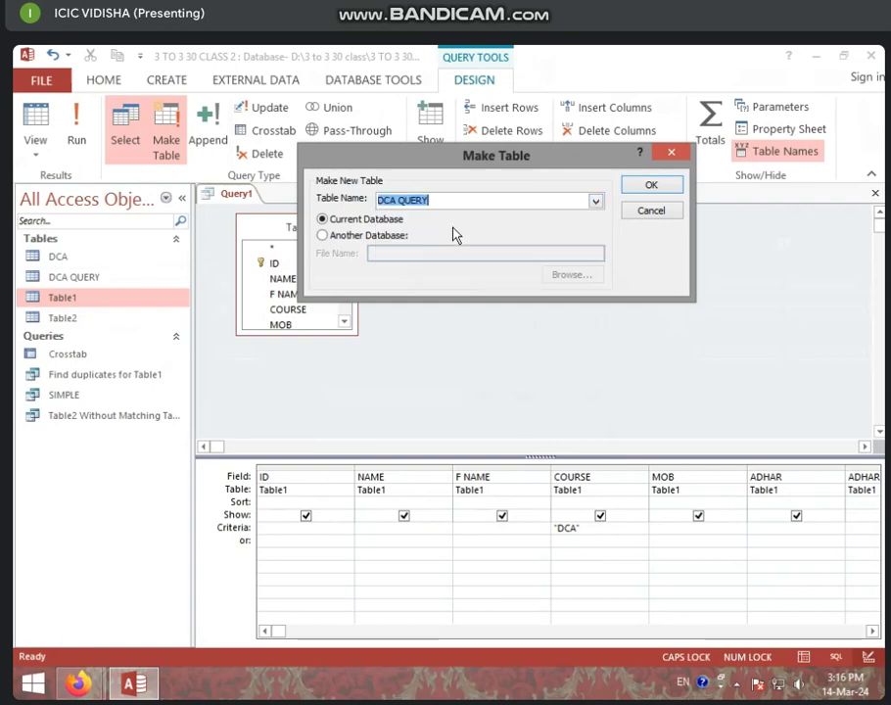
pyautogui.click(649, 188)
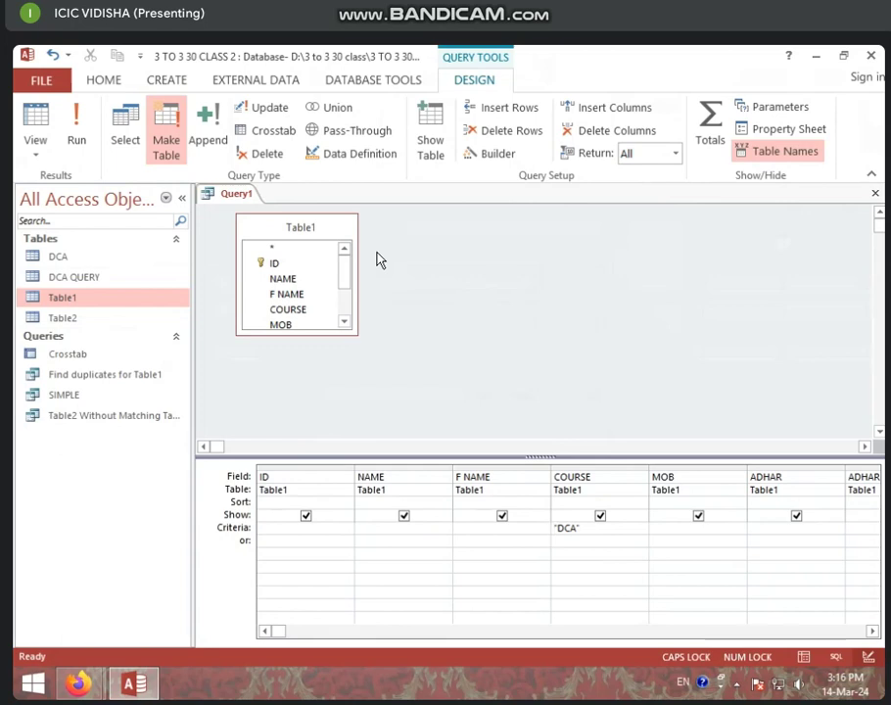
# Step: Try to run the make-table query, agreeing to delete the existing DCA QUERY table, and check the list of tables
pyautogui.click(78, 137)
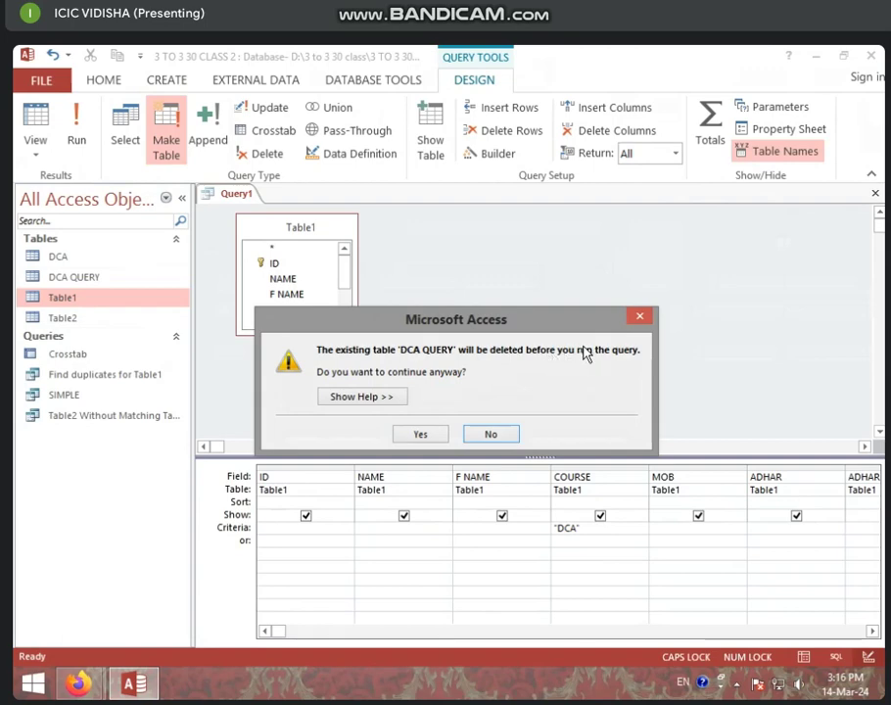
pyautogui.click(428, 437)
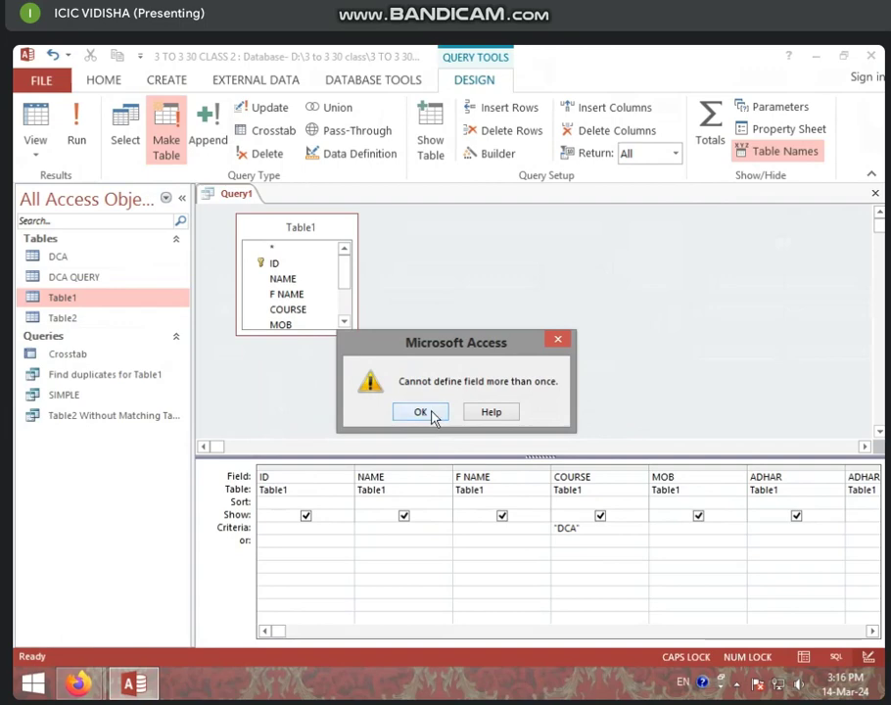
pyautogui.click(431, 414)
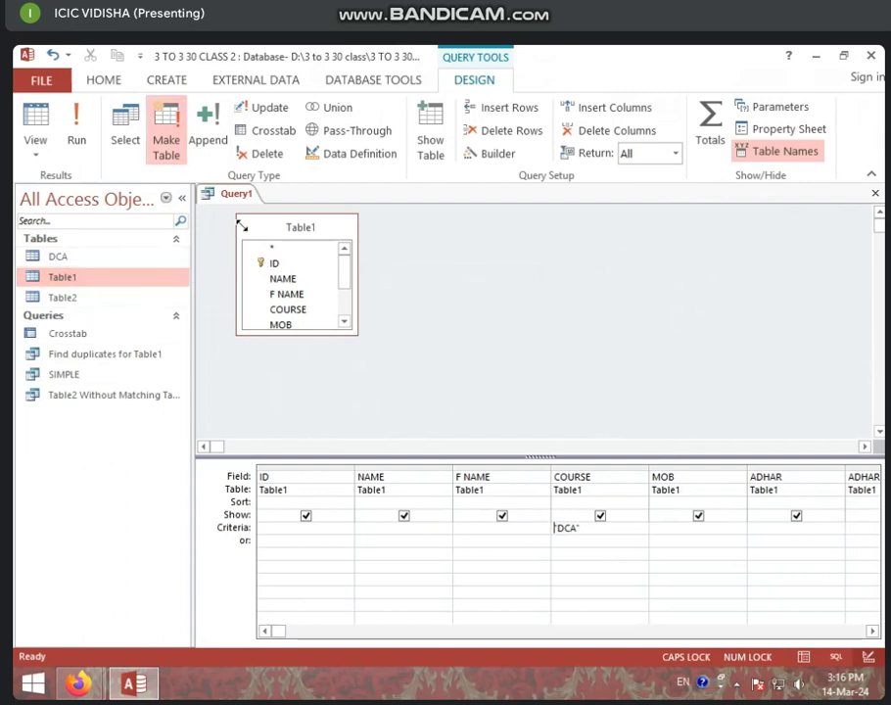
pyautogui.click(176, 239)
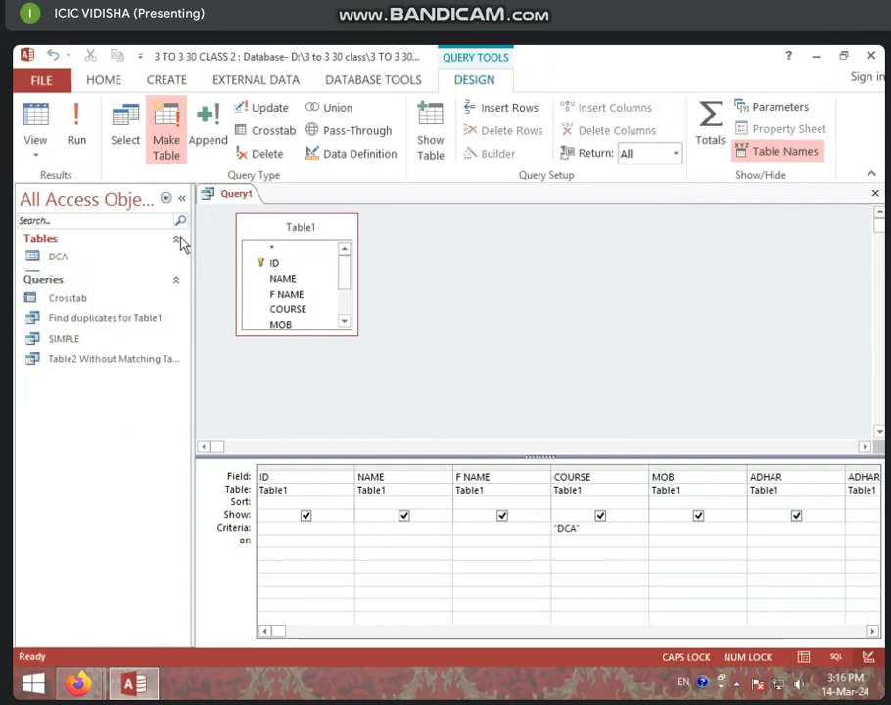
pyautogui.click(176, 238)
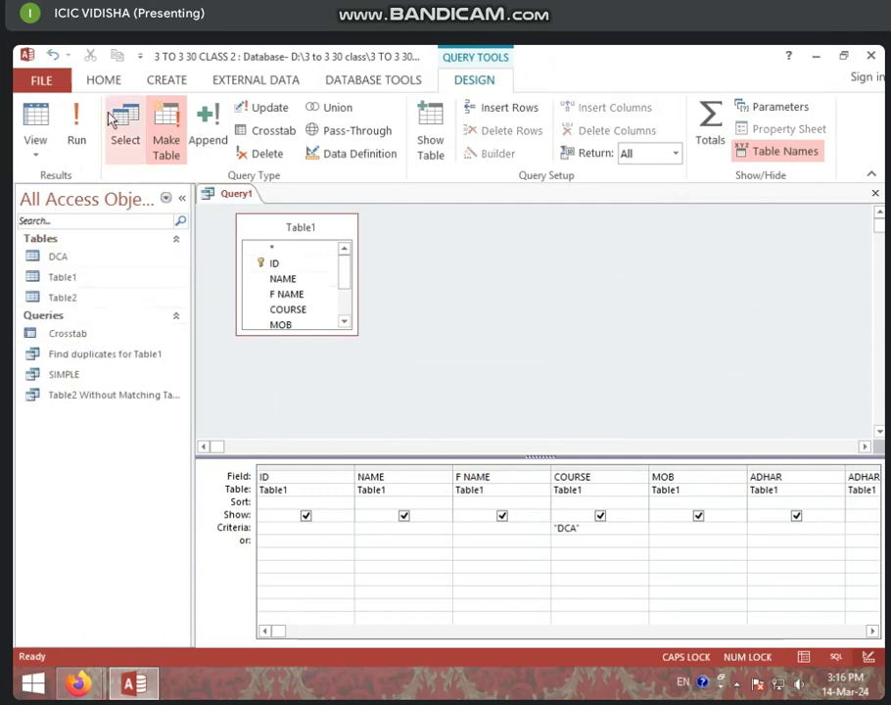
# Step: Close Query1 without saving its design
pyautogui.click(103, 80)
pyautogui.click(310, 227)
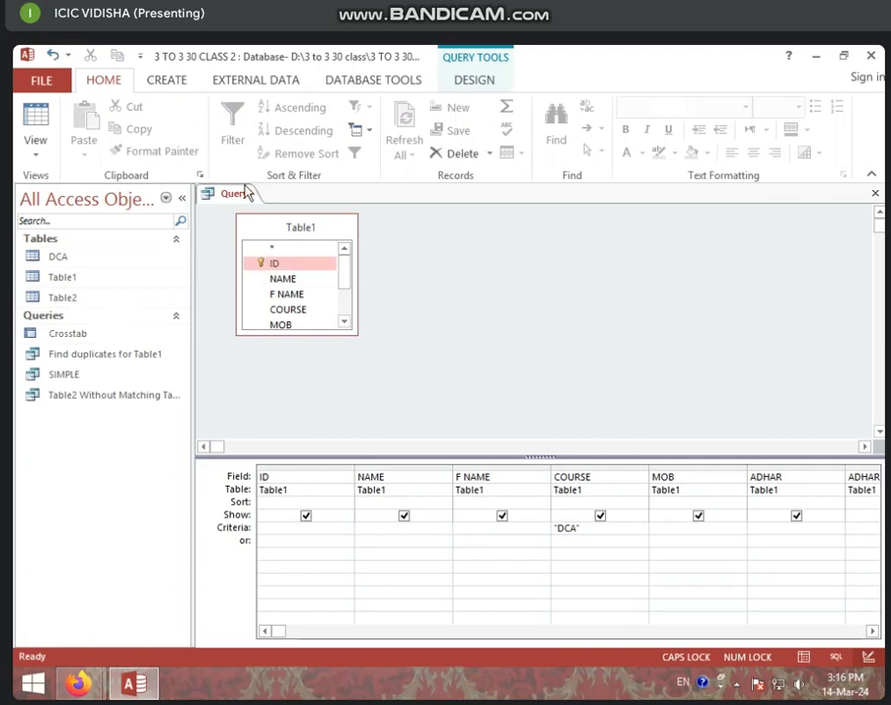
pyautogui.rightClick(236, 202)
pyautogui.click(285, 249)
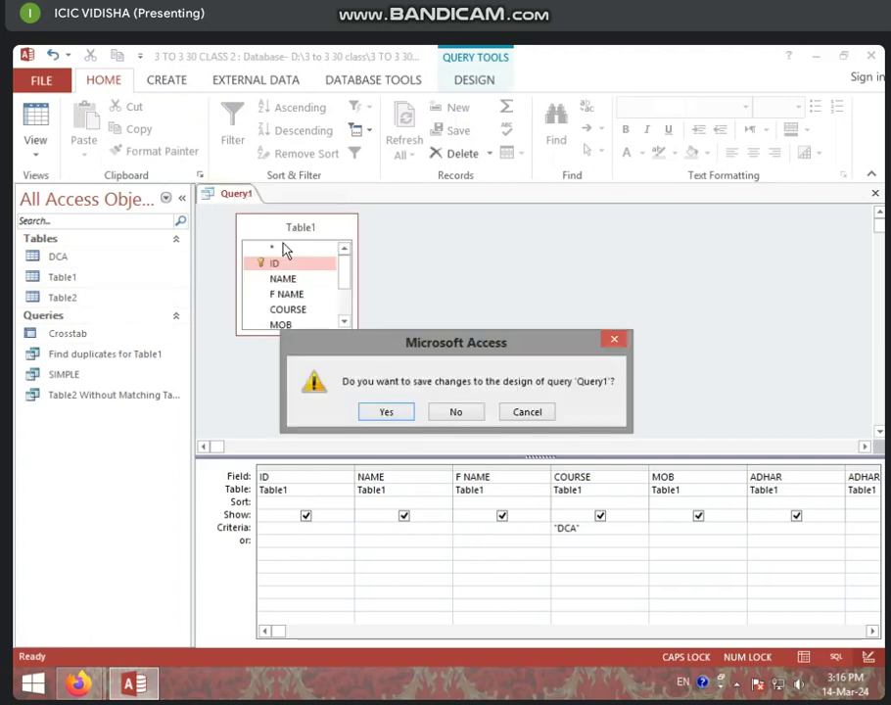
pyautogui.click(460, 416)
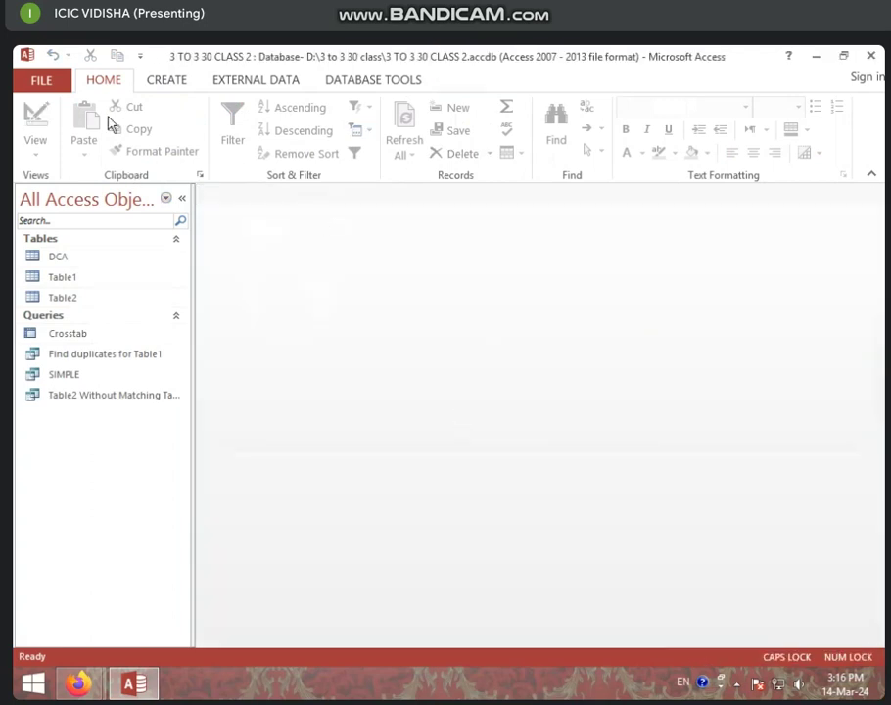
# Step: Create a new table in Design view with a field named ABC of the Short Text data type
pyautogui.click(165, 82)
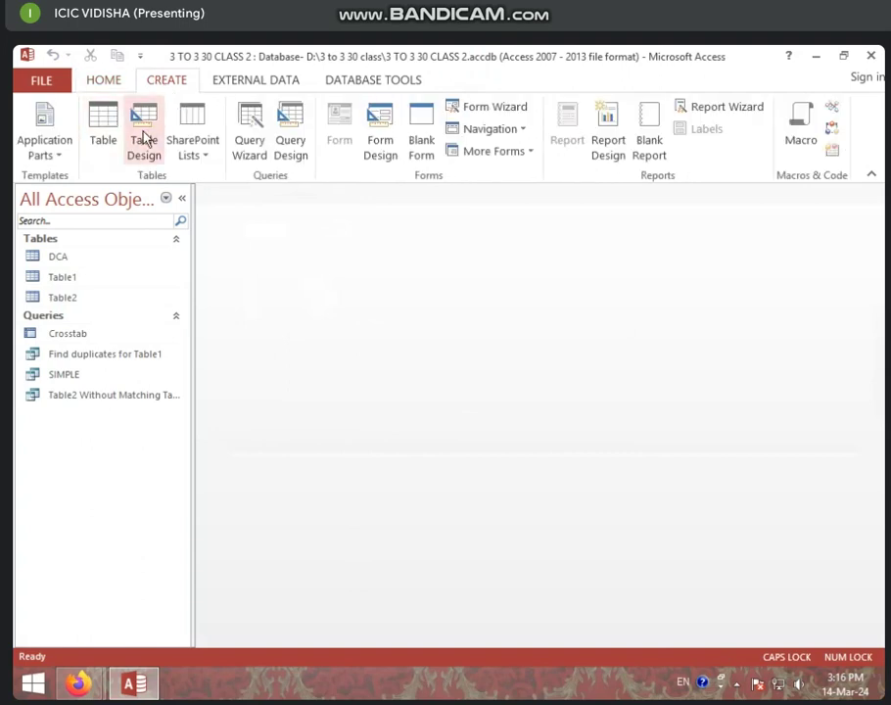
pyautogui.click(144, 132)
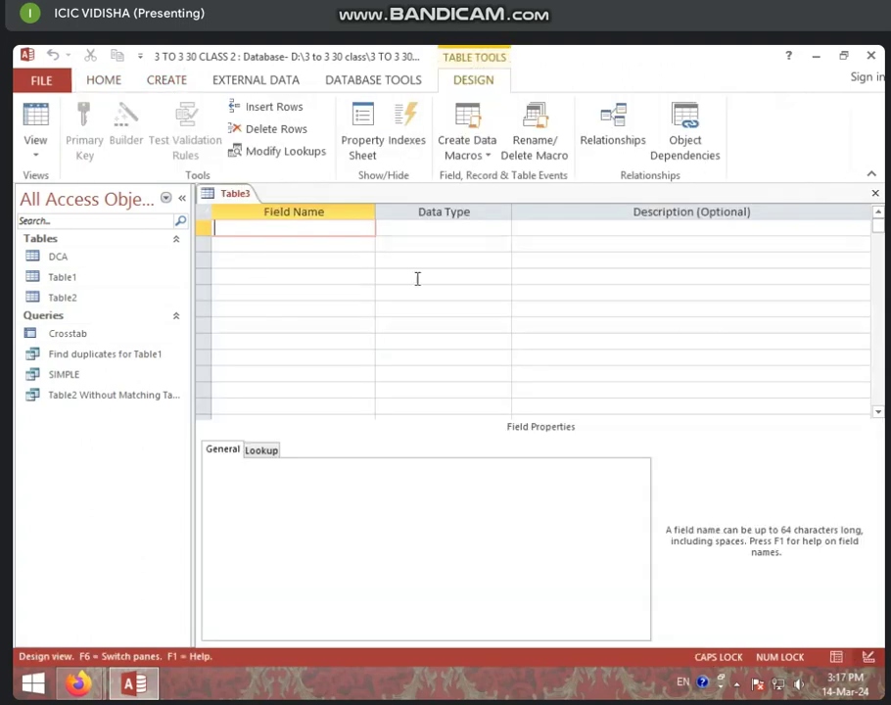
pyautogui.write('A')
pyautogui.click(446, 227)
# Step: Save the new table as DCA Q and agree to have a primary key created
pyautogui.rightClick(234, 192)
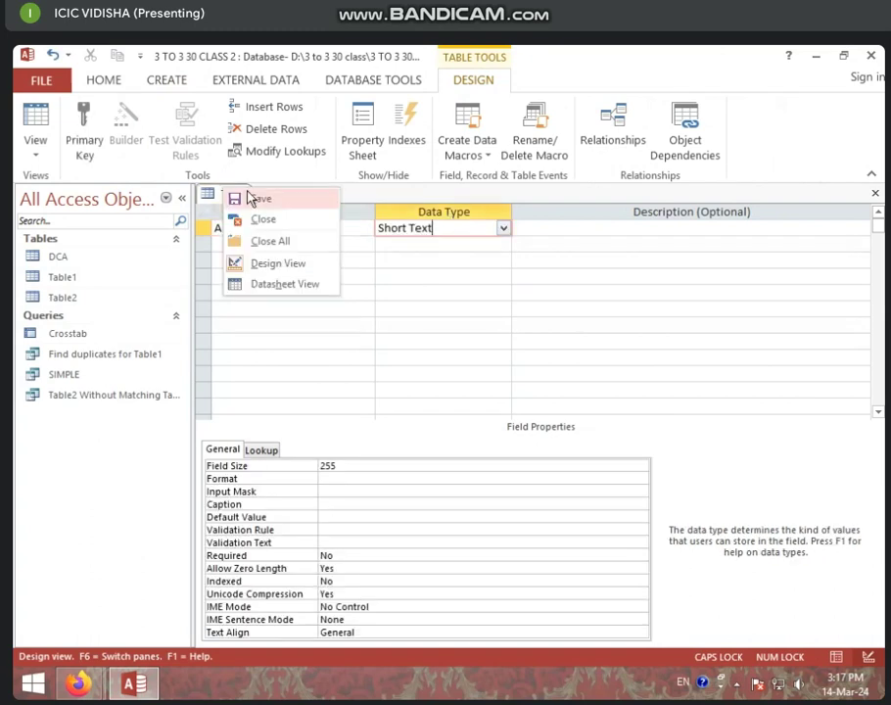
pyautogui.click(260, 199)
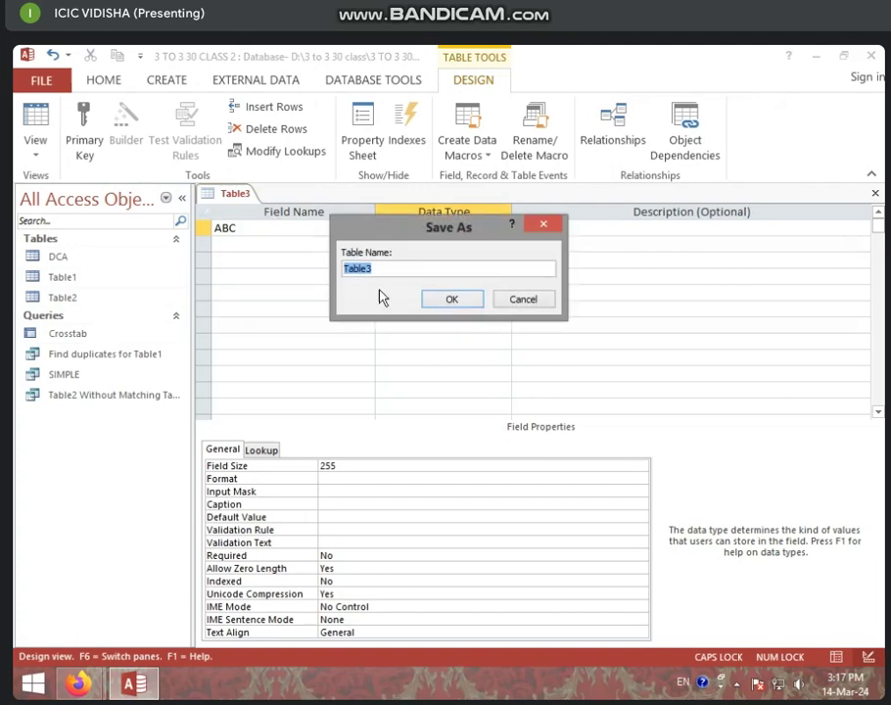
pyautogui.write('DCA Q')
pyautogui.click(464, 305)
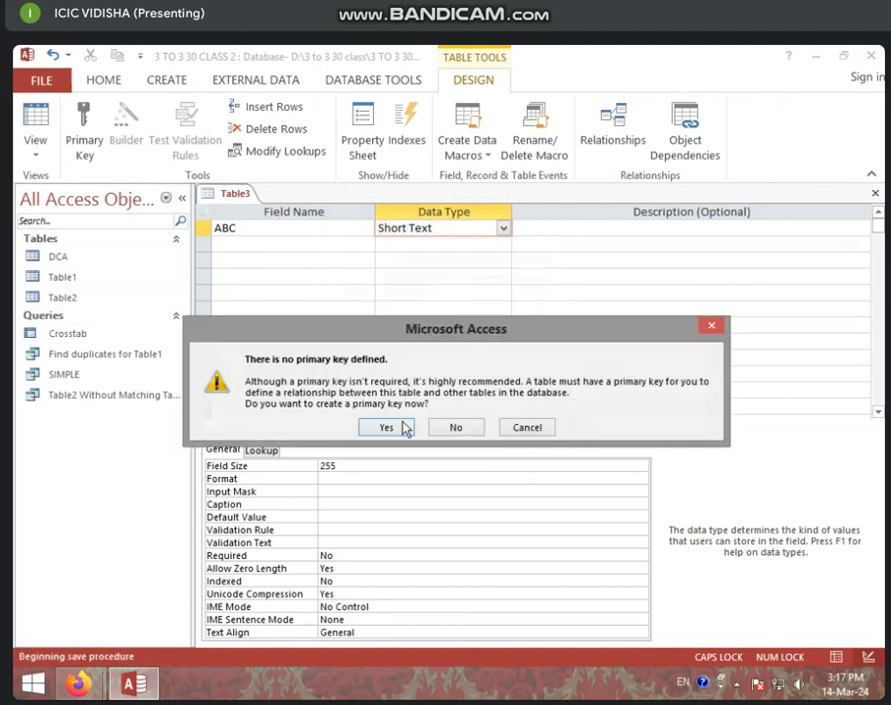
pyautogui.click(401, 425)
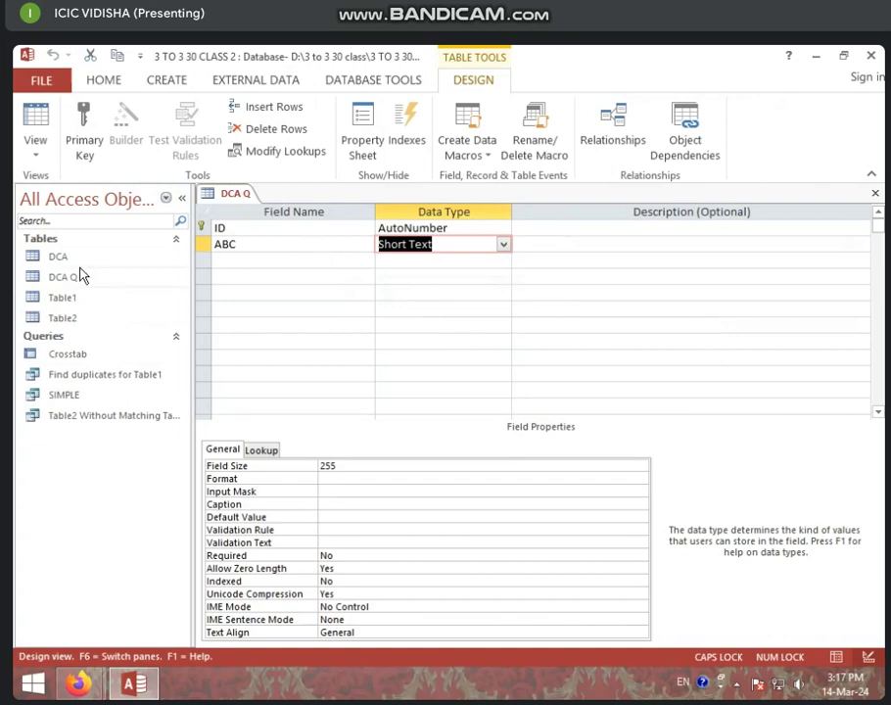
# Step: Open Table1 in Datasheet view and place the cursor in the NAME field of the new record row
pyautogui.click(101, 304)
pyautogui.doubleClick(101, 304)
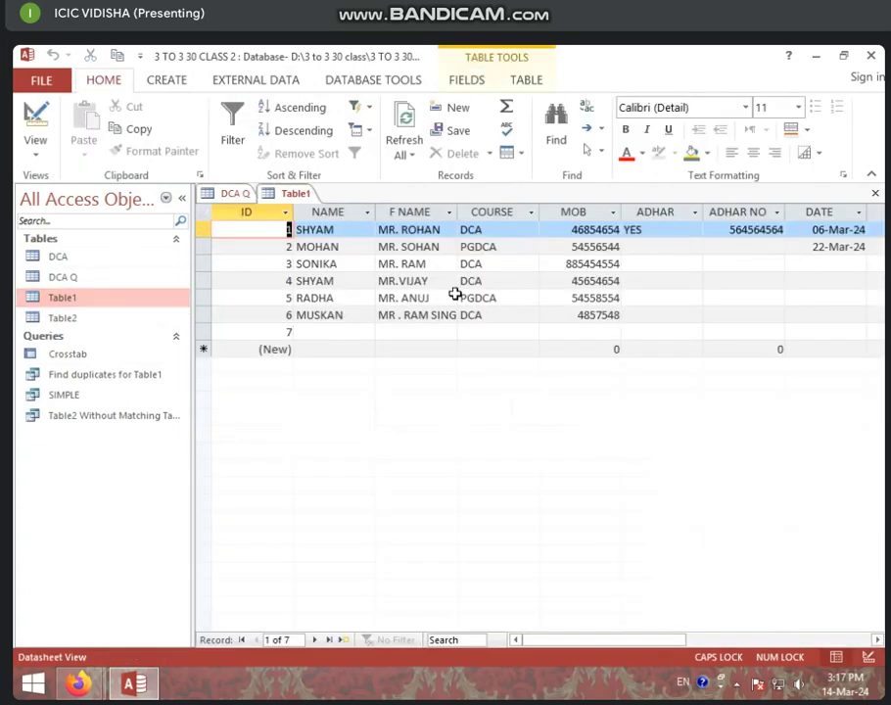
pyautogui.click(382, 353)
pyautogui.click(325, 350)
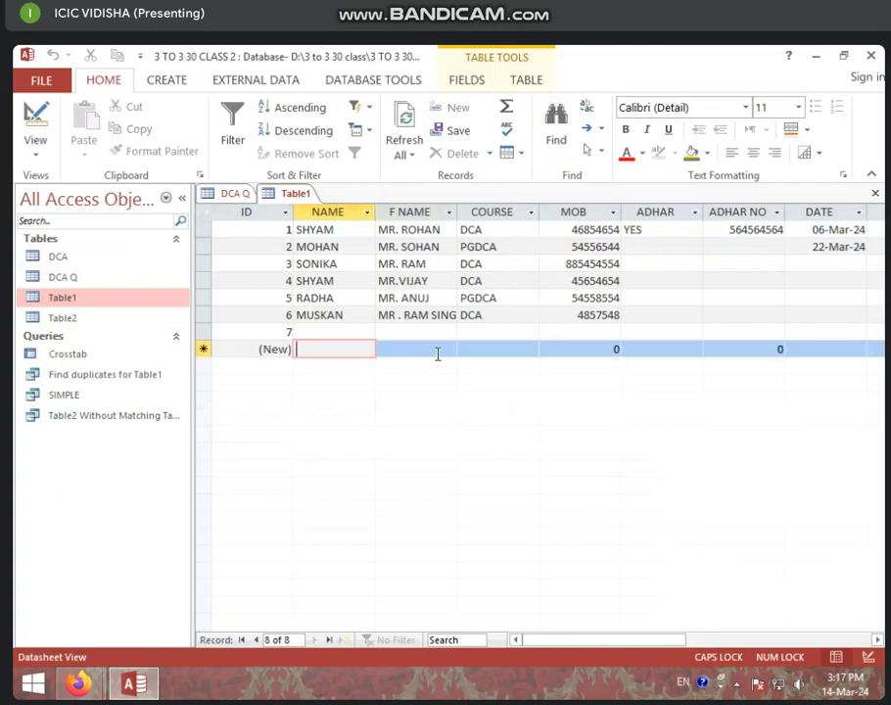